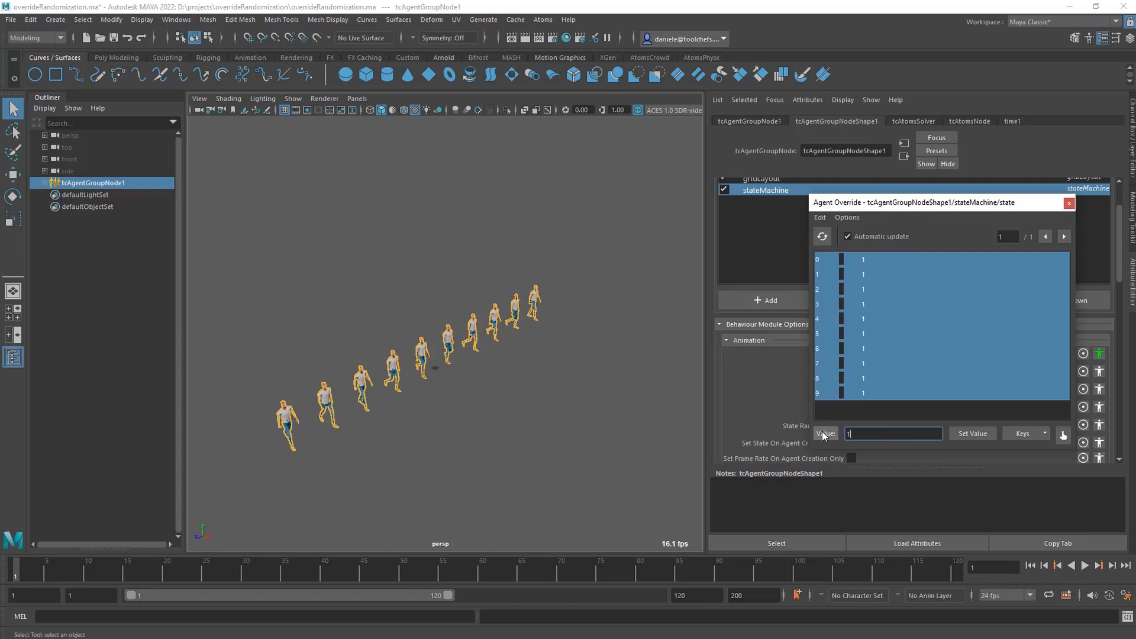
Step: Randomize the state overrides of all ten agents within the range 0 to 3
click(826, 434)
double_click(914, 435)
text(3)
click(971, 434)
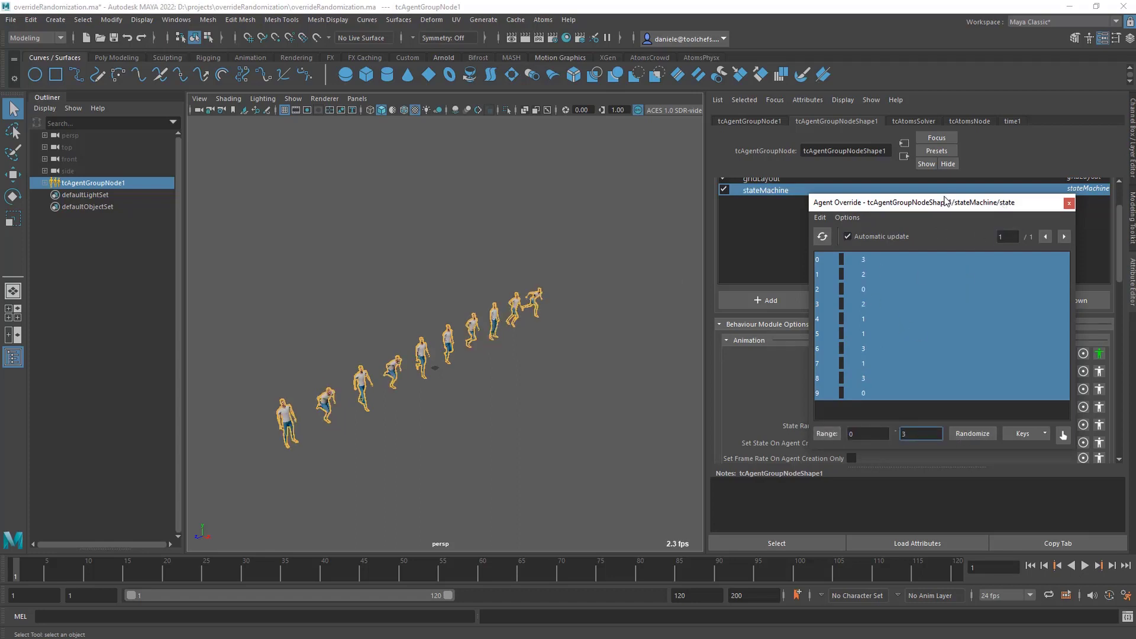
Step: Enlarge the override editor, switch it to List mode and add three empty list entries
drag(945, 196, 930, 58)
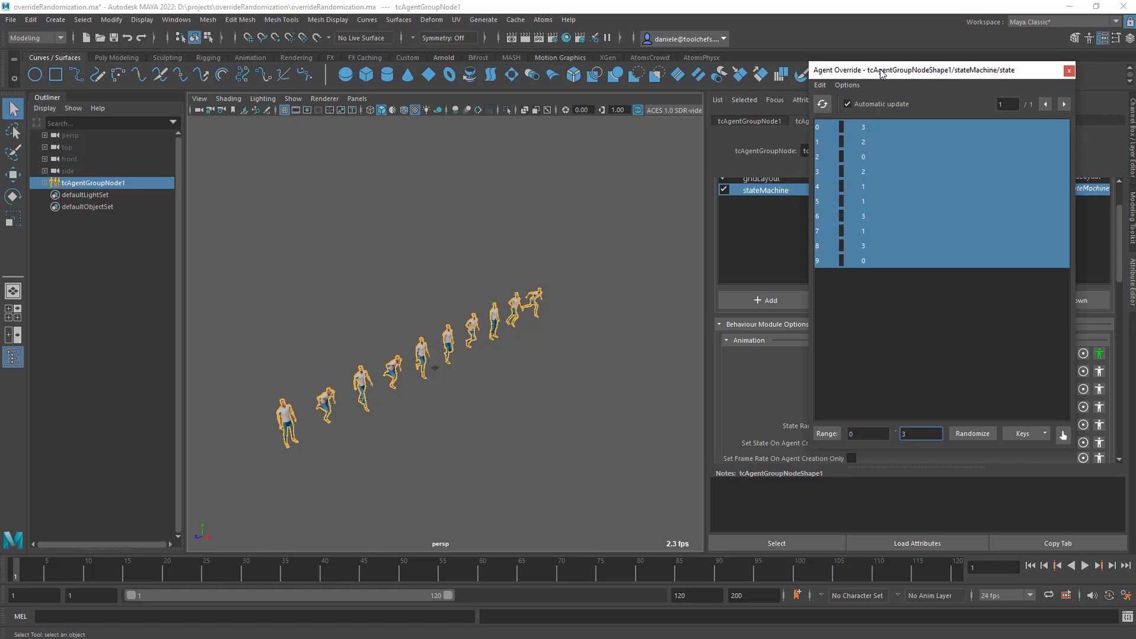
click(832, 434)
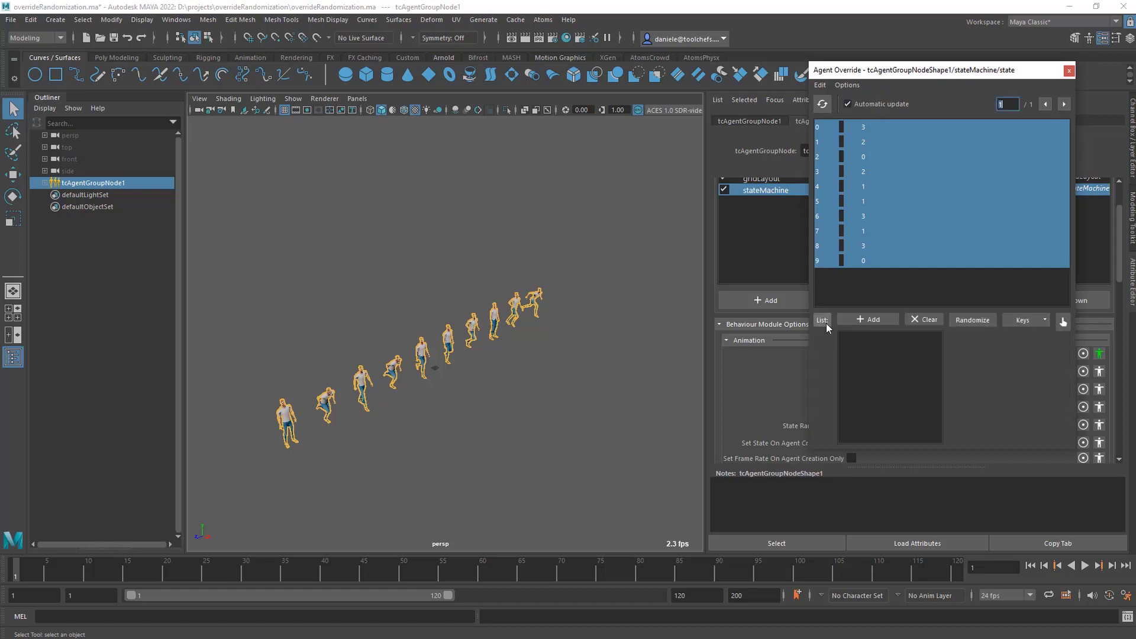
click(855, 318)
click(853, 318)
click(853, 318)
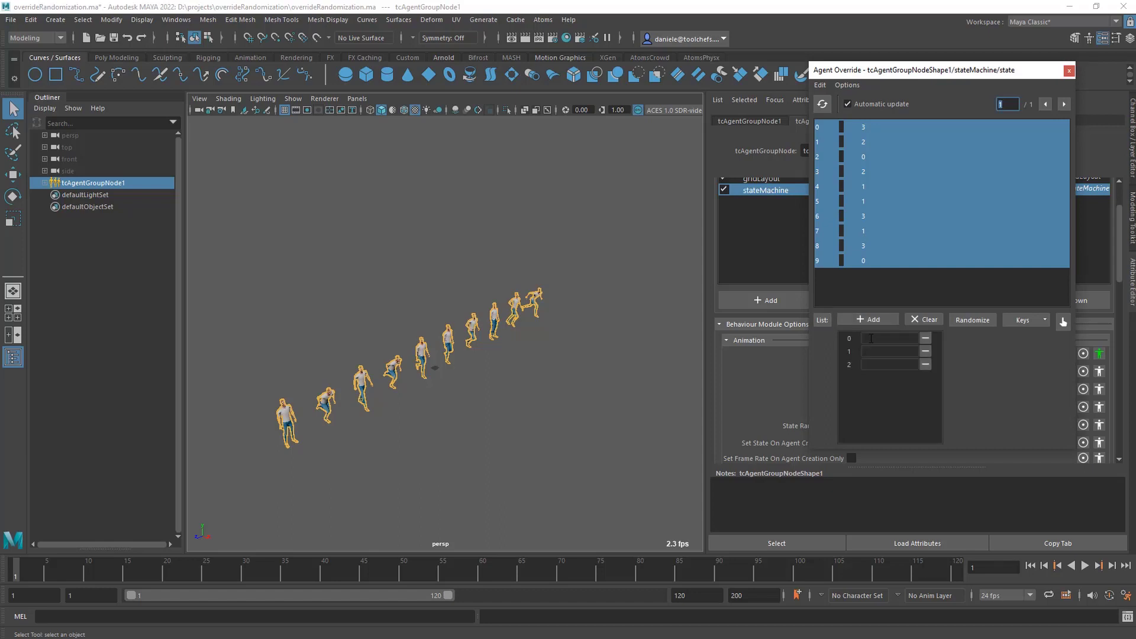
Step: Fill the three list entries with 0, 1 and 2, and randomize all agents' states from the list
click(872, 338)
text(0)
click(869, 351)
text(1)
click(866, 366)
text(2)
key(Return)
click(971, 320)
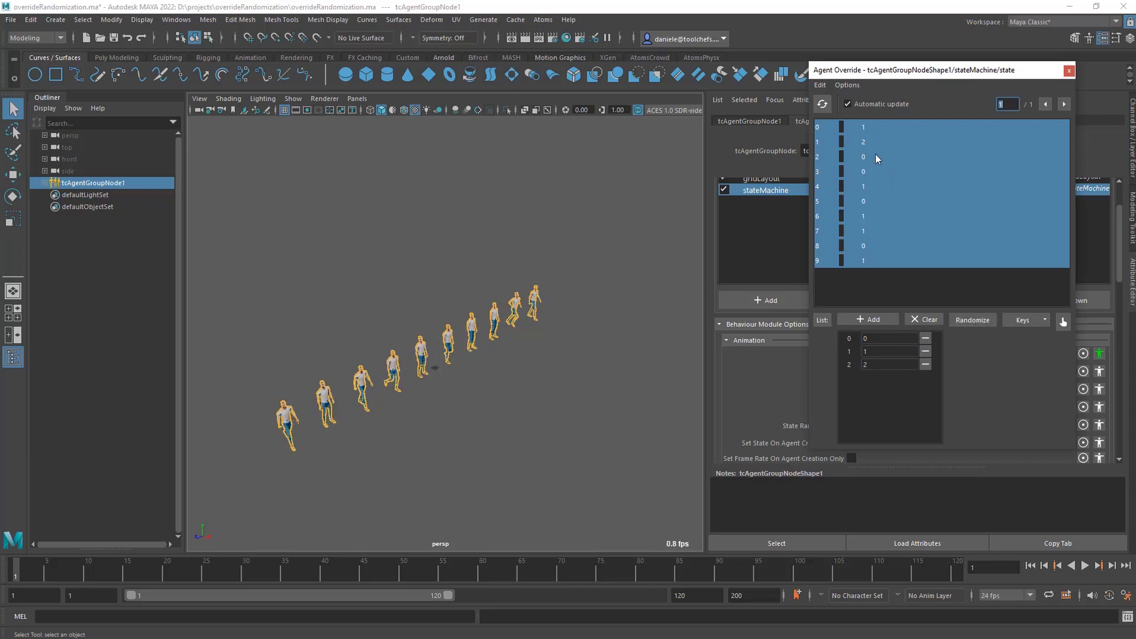
Step: Change the third list entry to 3 and randomize the agents' states again
double_click(882, 364)
text(3)
click(964, 321)
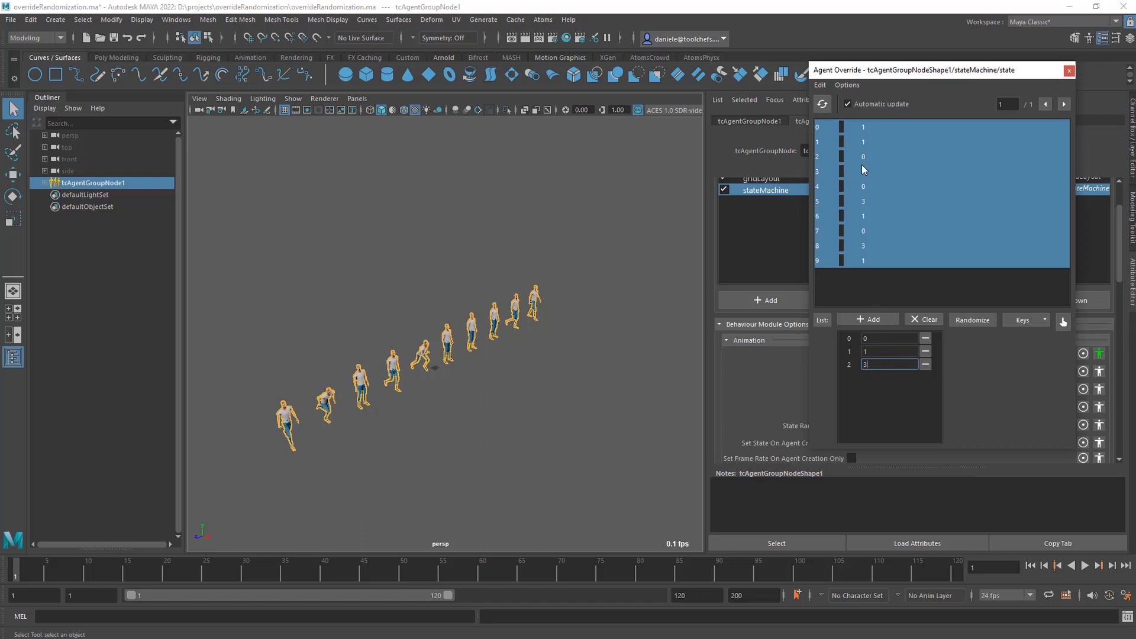
click(828, 320)
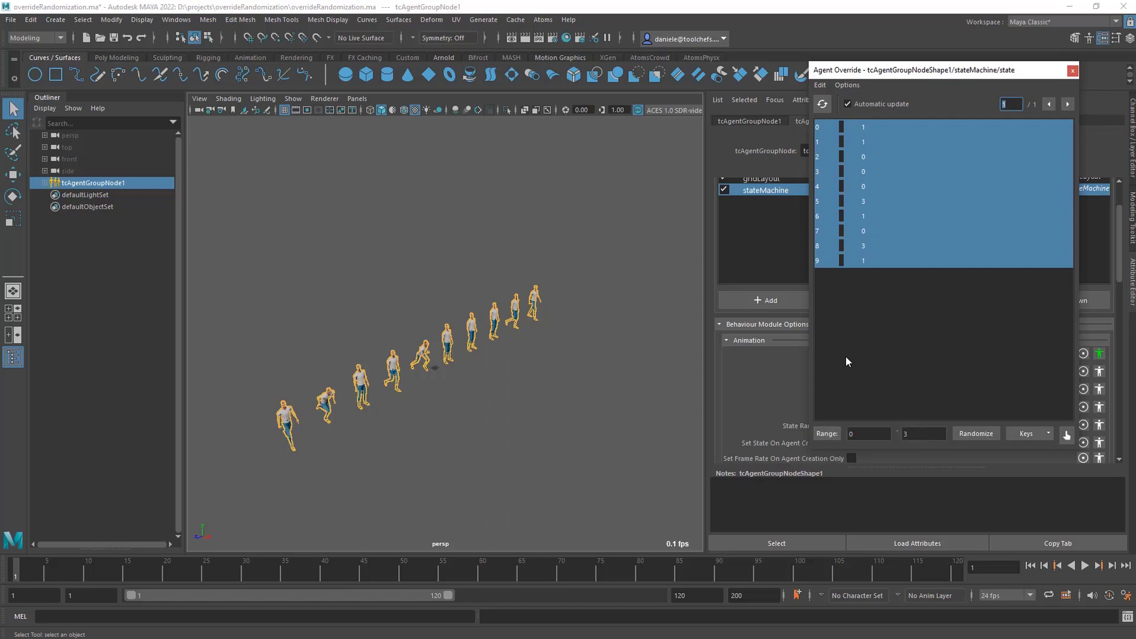
click(826, 434)
click(826, 434)
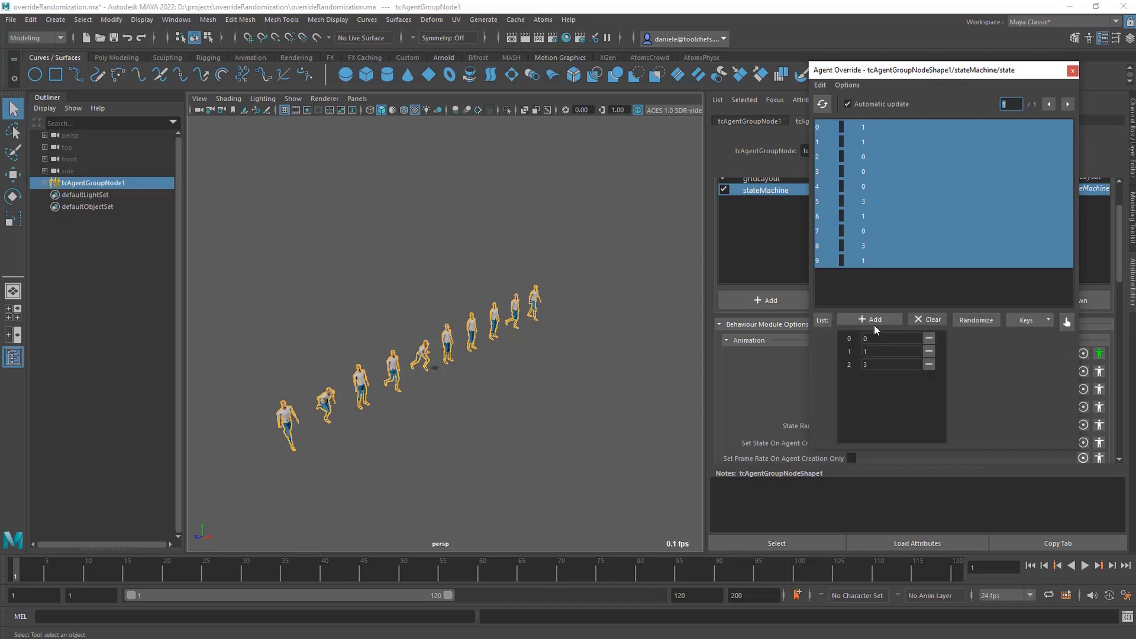
Step: Reopen the State attribute's agent override editor and restore its stored list and range settings with Init random values
click(1068, 73)
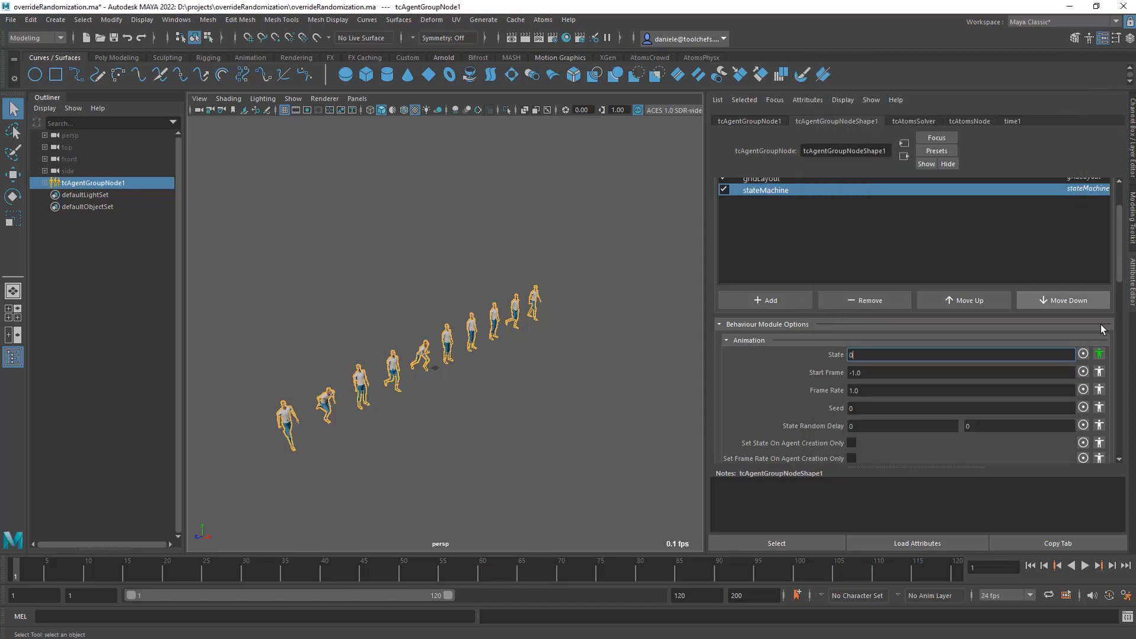
click(1099, 354)
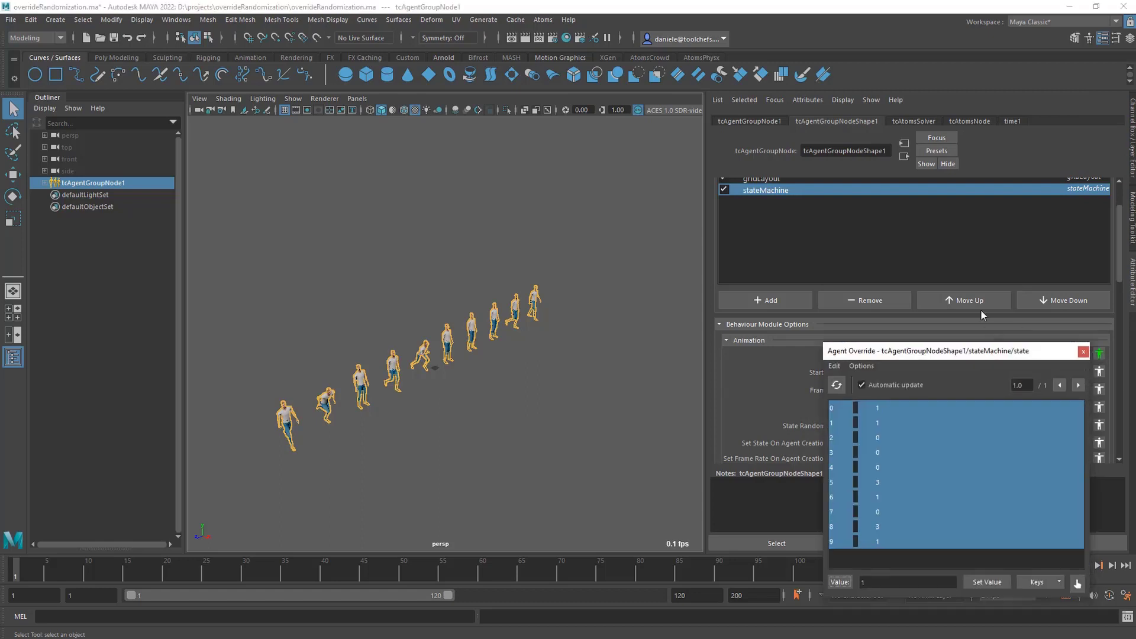
click(791, 351)
click(790, 352)
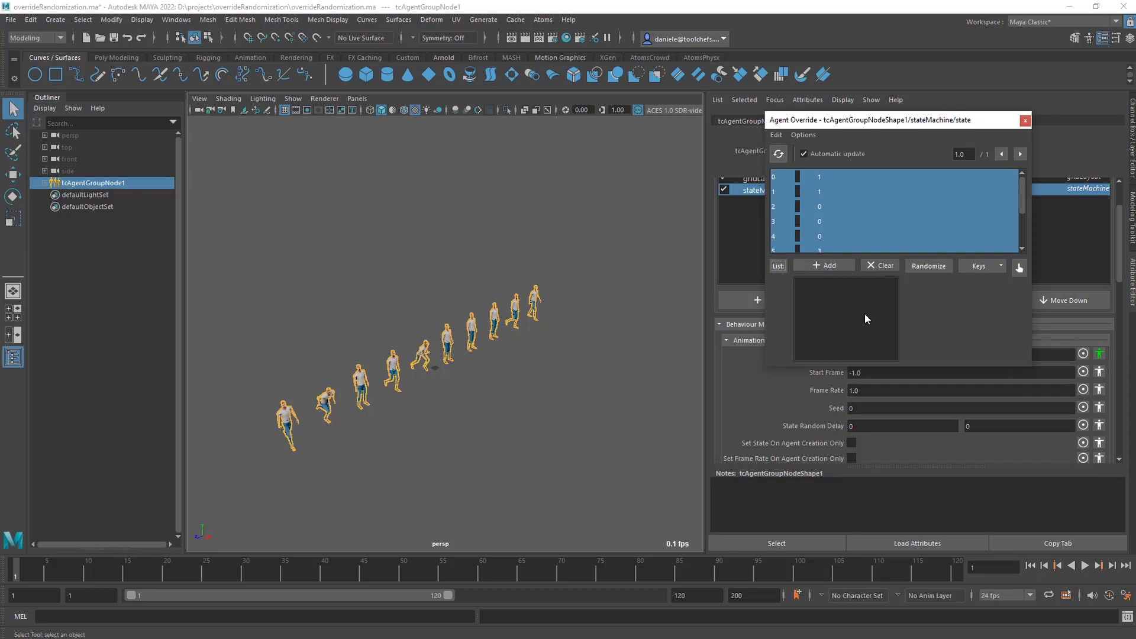
click(775, 136)
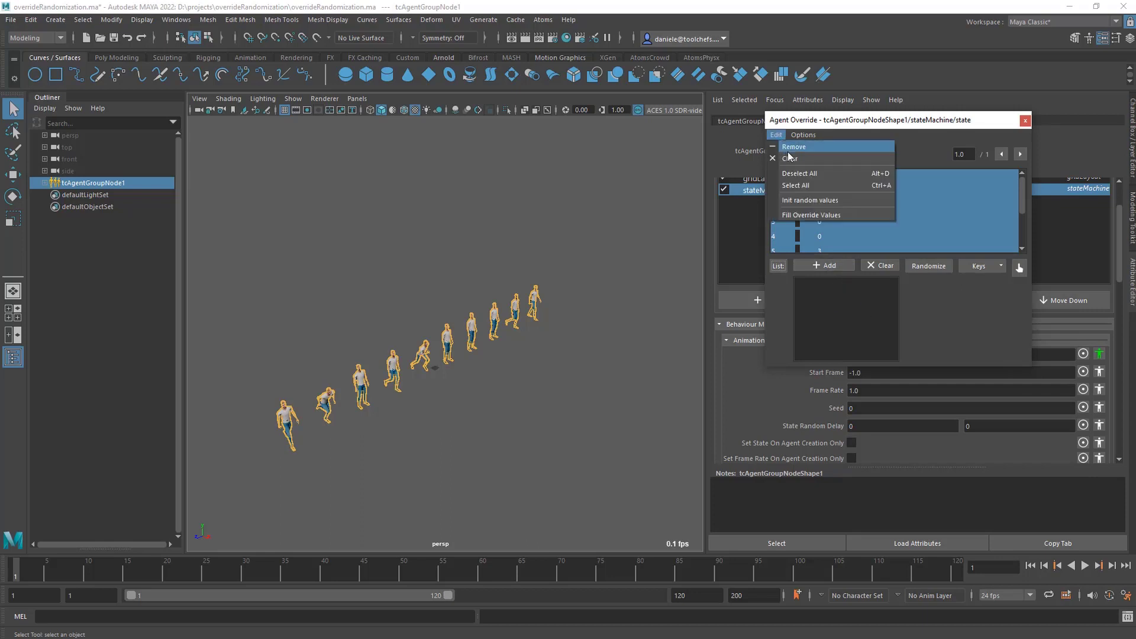
click(800, 200)
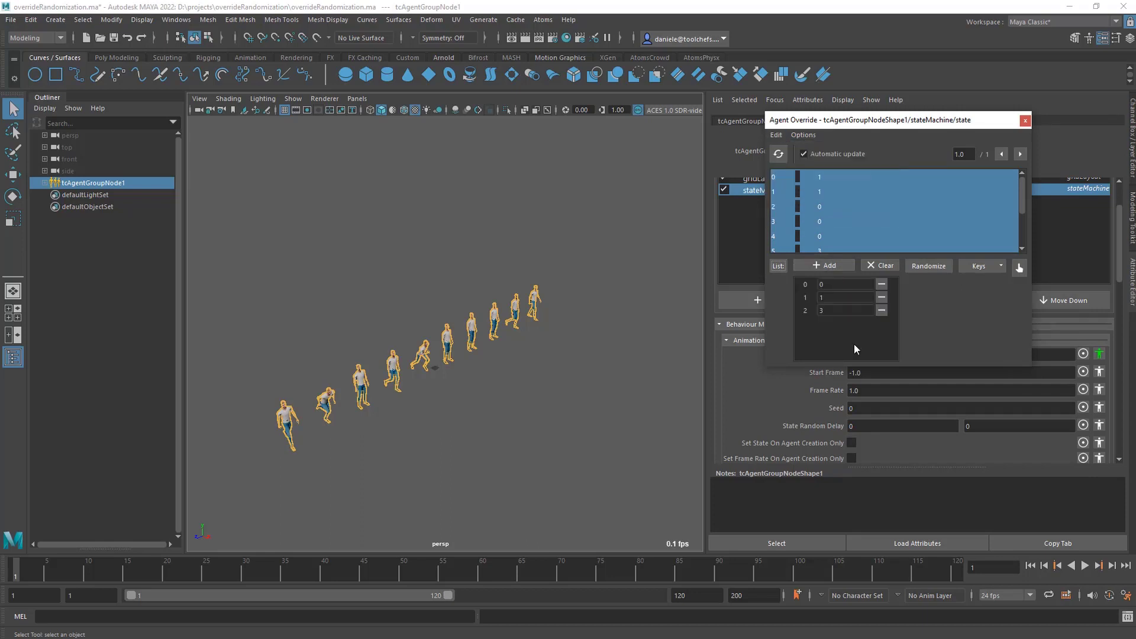
drag(933, 366, 933, 526)
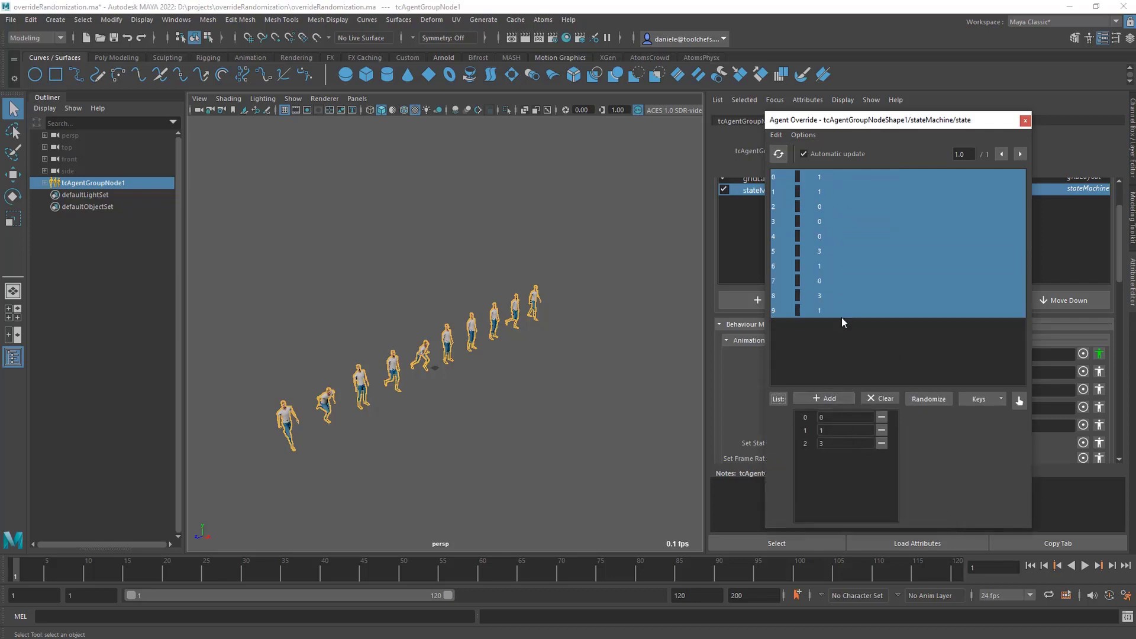
click(780, 400)
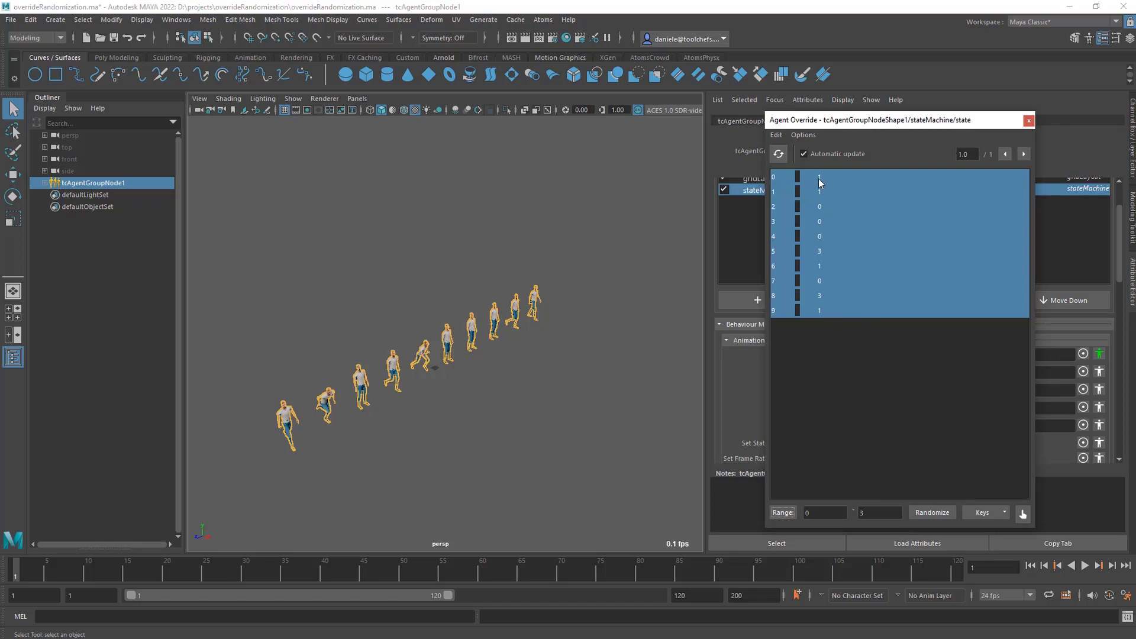
Step: Remove the state overrides of agents 6 to 9
click(833, 269)
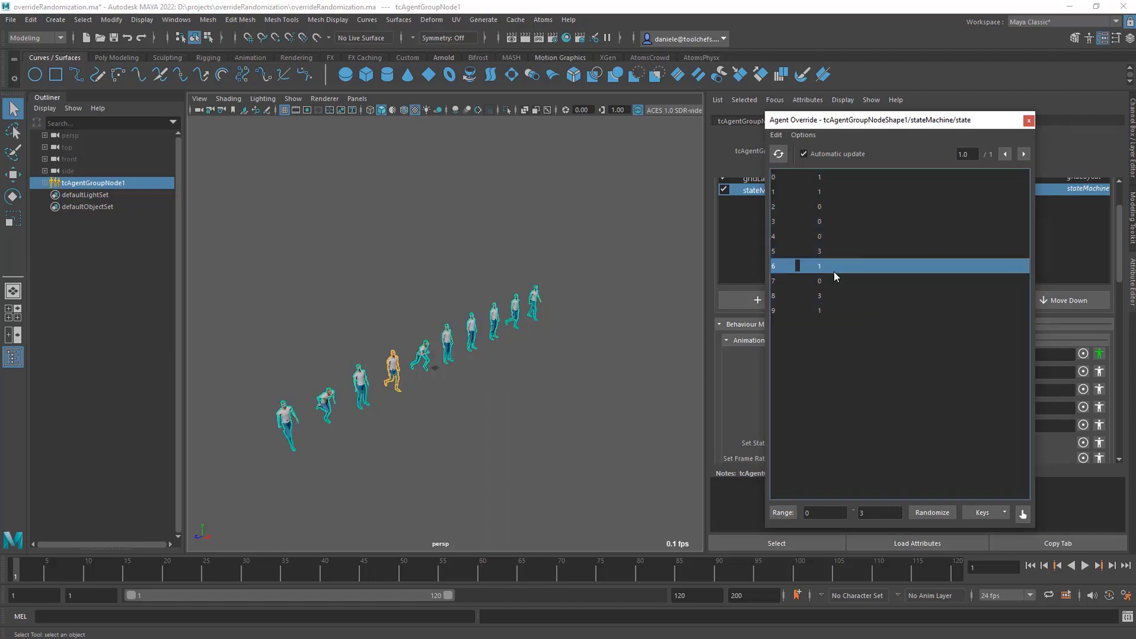
shift+click(835, 308)
click(776, 135)
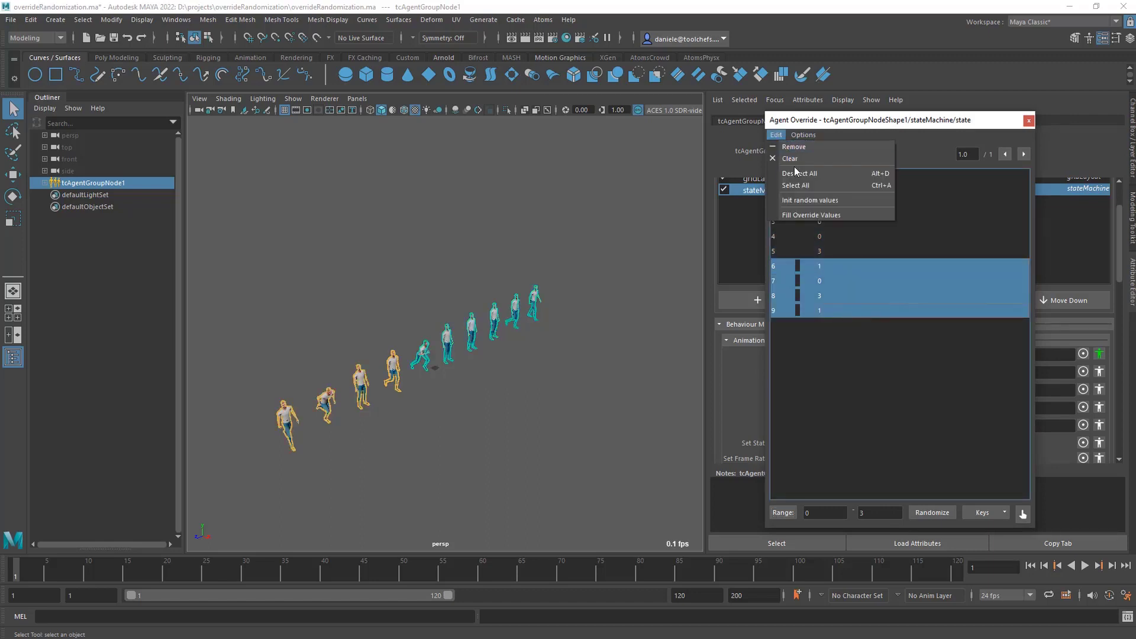
click(799, 147)
Step: Apply Fill Override Values to agents 6 to 9, and remove those overrides again
click(775, 135)
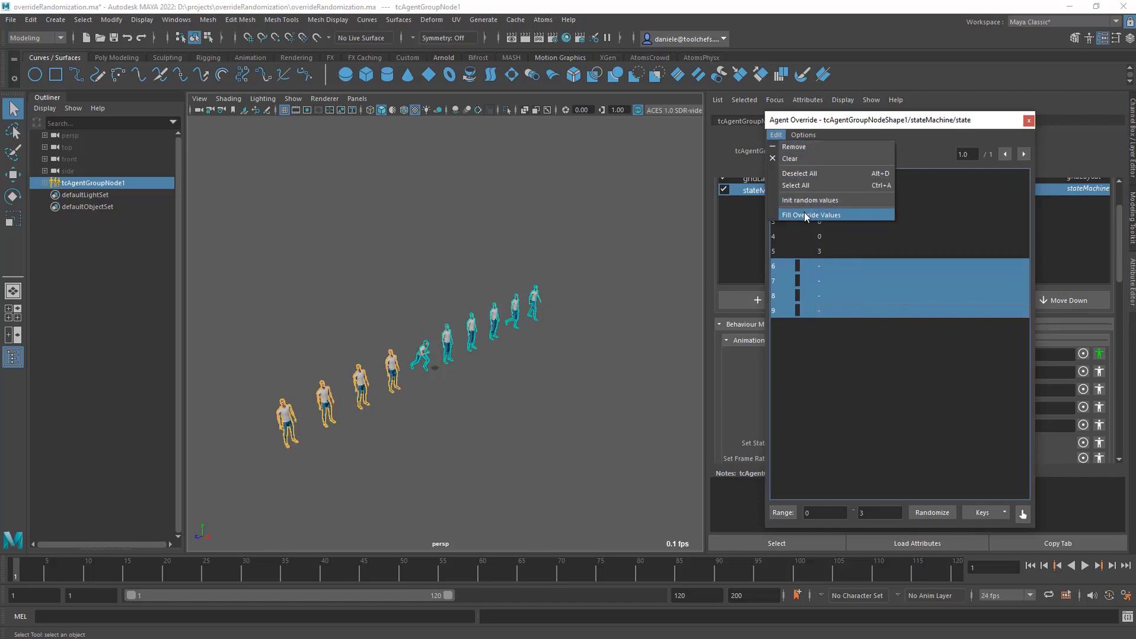
click(809, 215)
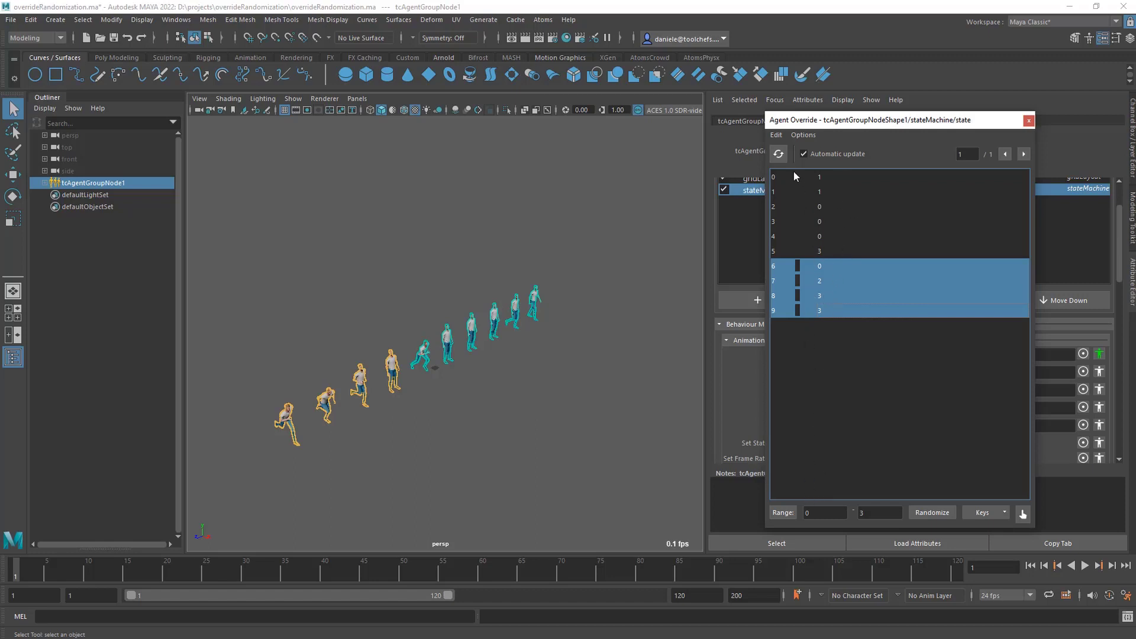
click(776, 134)
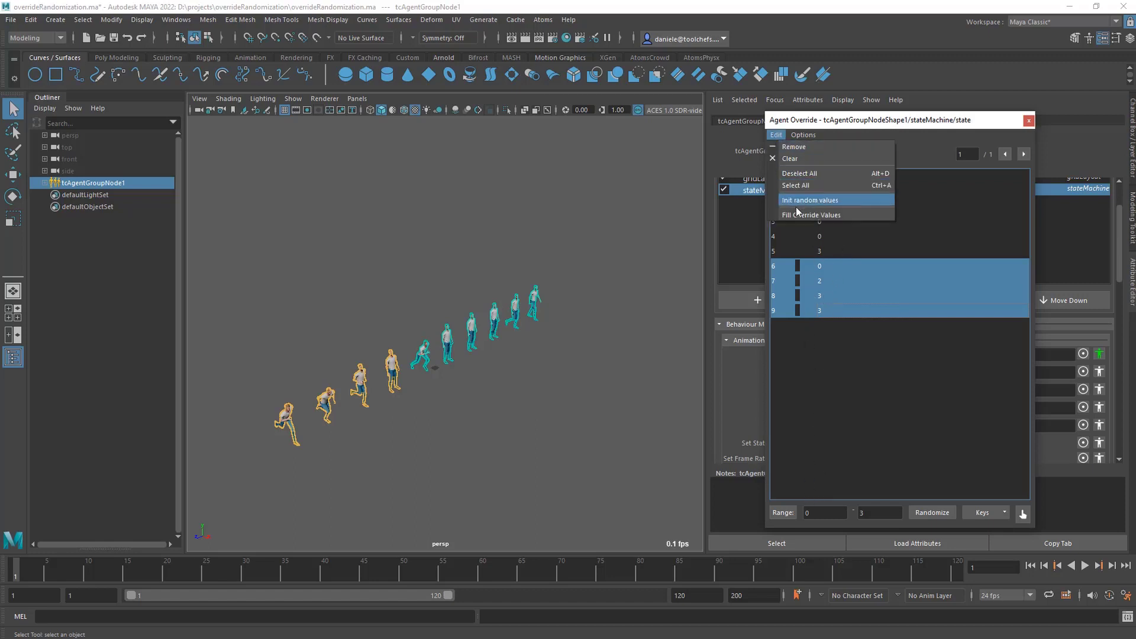
click(796, 148)
click(783, 513)
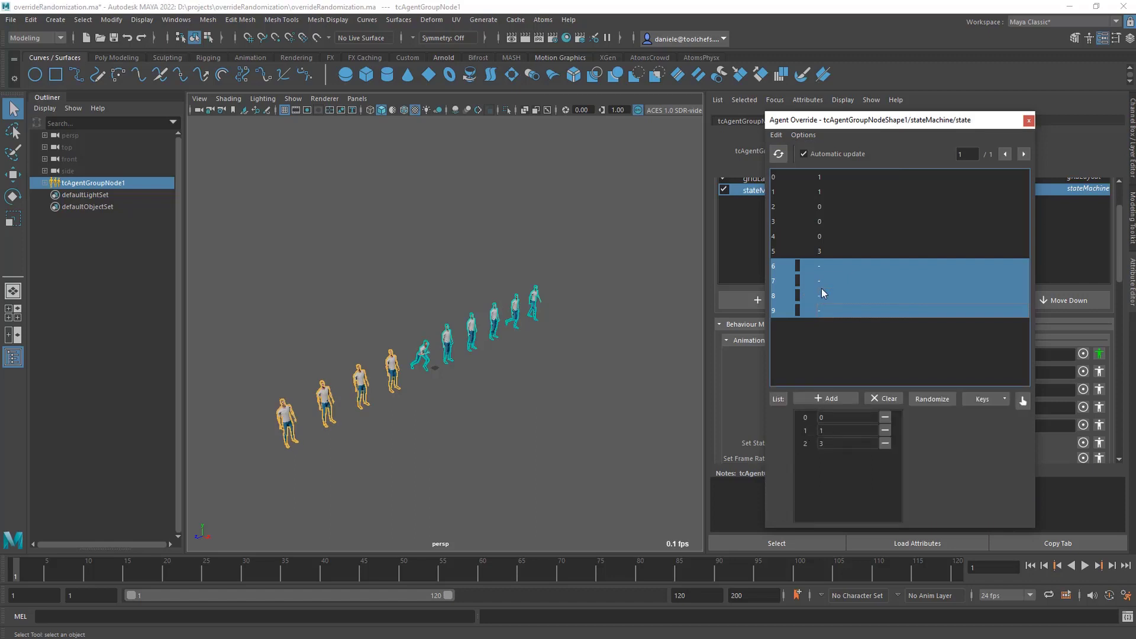
click(776, 135)
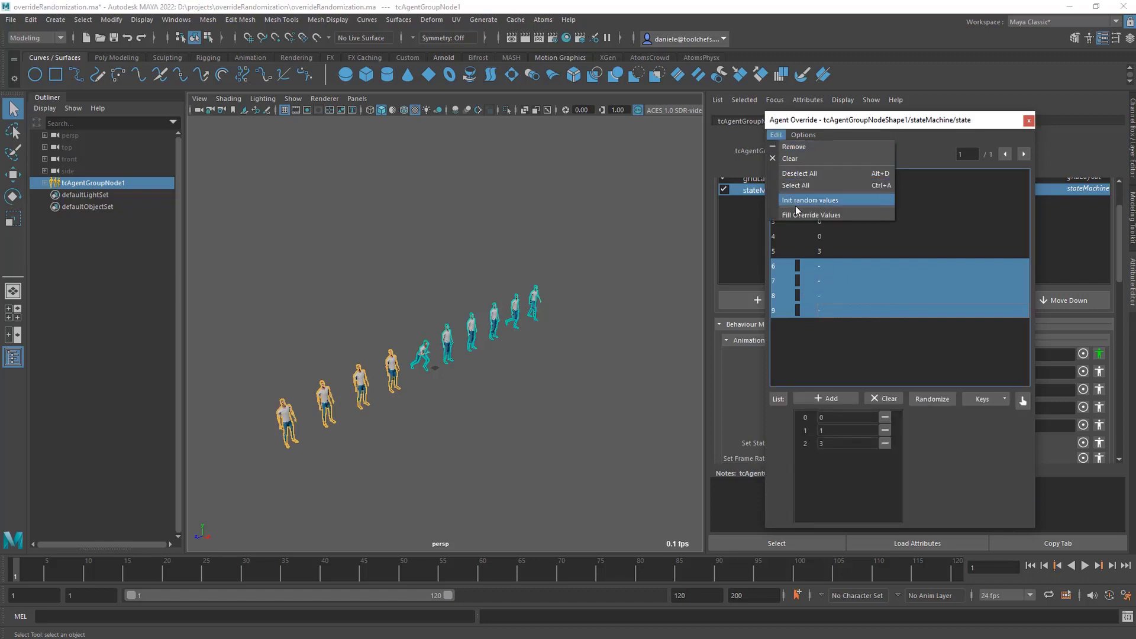
click(797, 215)
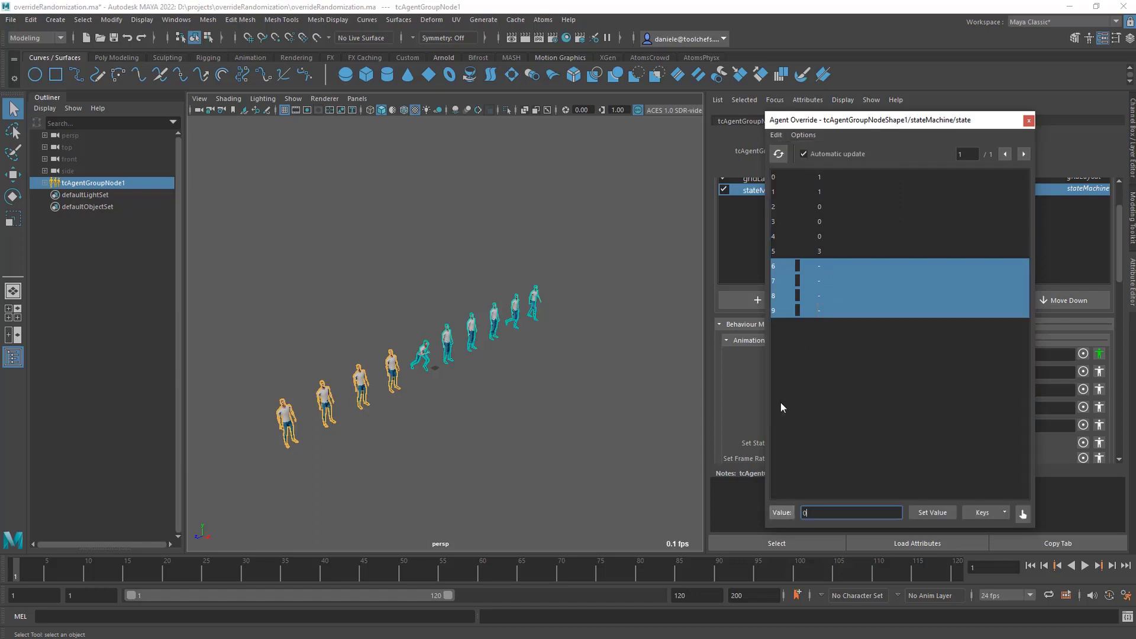
click(784, 512)
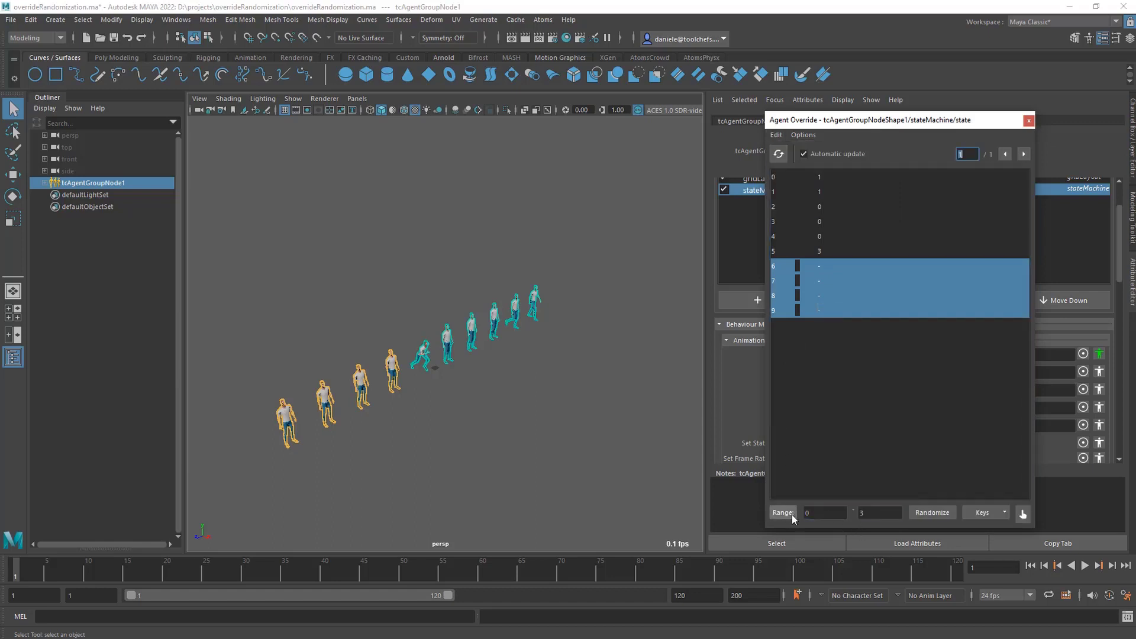
click(787, 512)
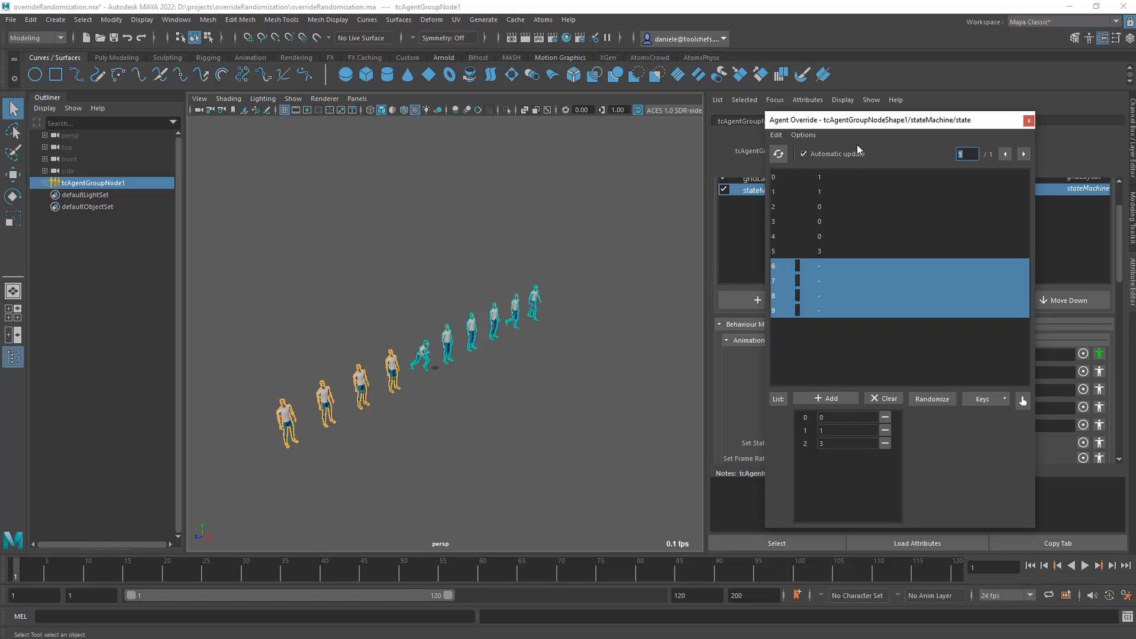
Step: Clear the state overrides of every agent, deselect all agents and close the override editor
drag(852, 125, 797, 126)
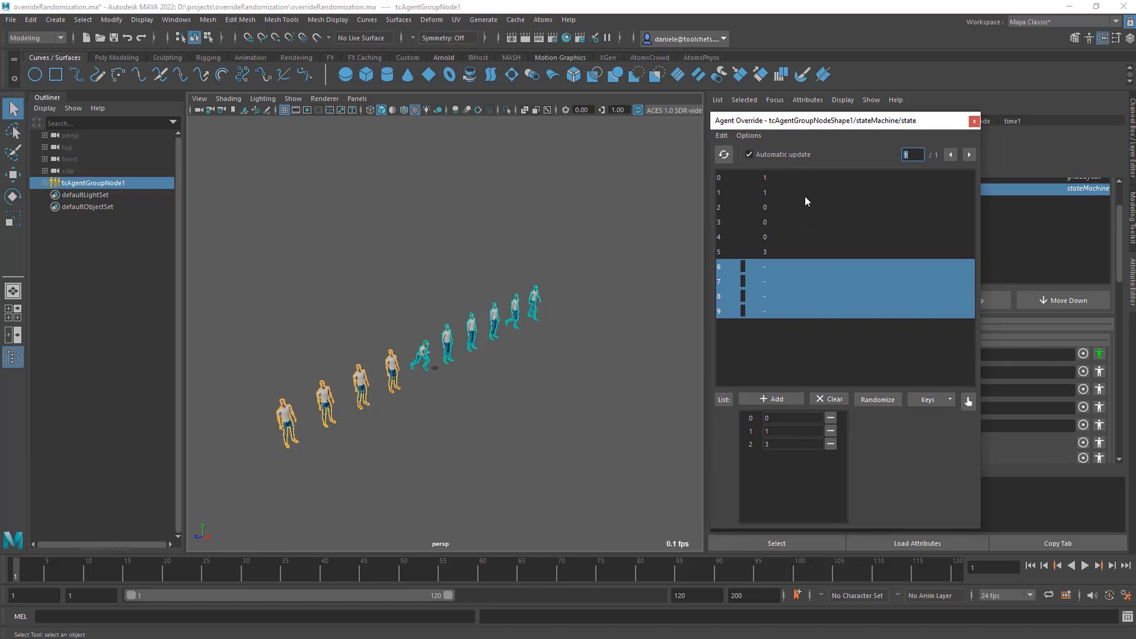
click(722, 135)
click(746, 165)
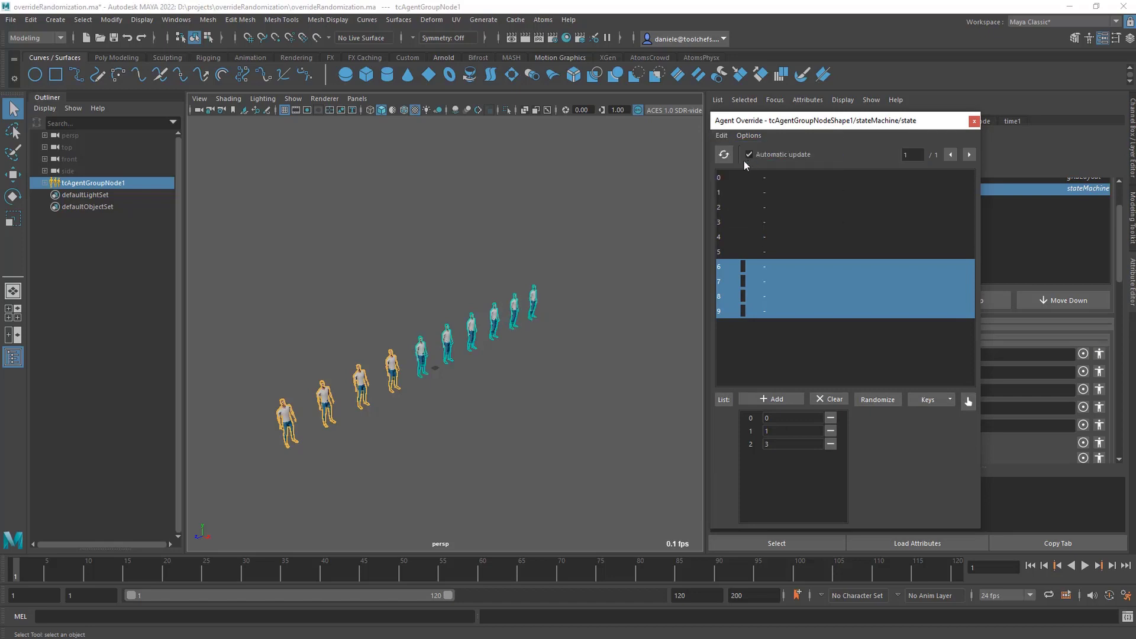
click(722, 135)
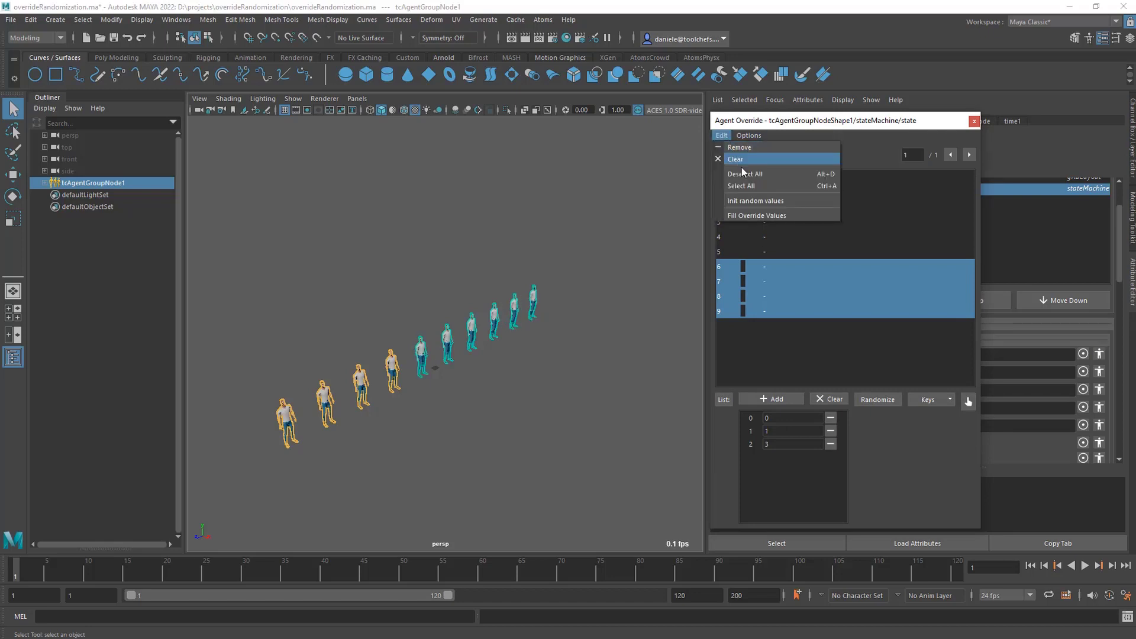
click(745, 174)
click(974, 121)
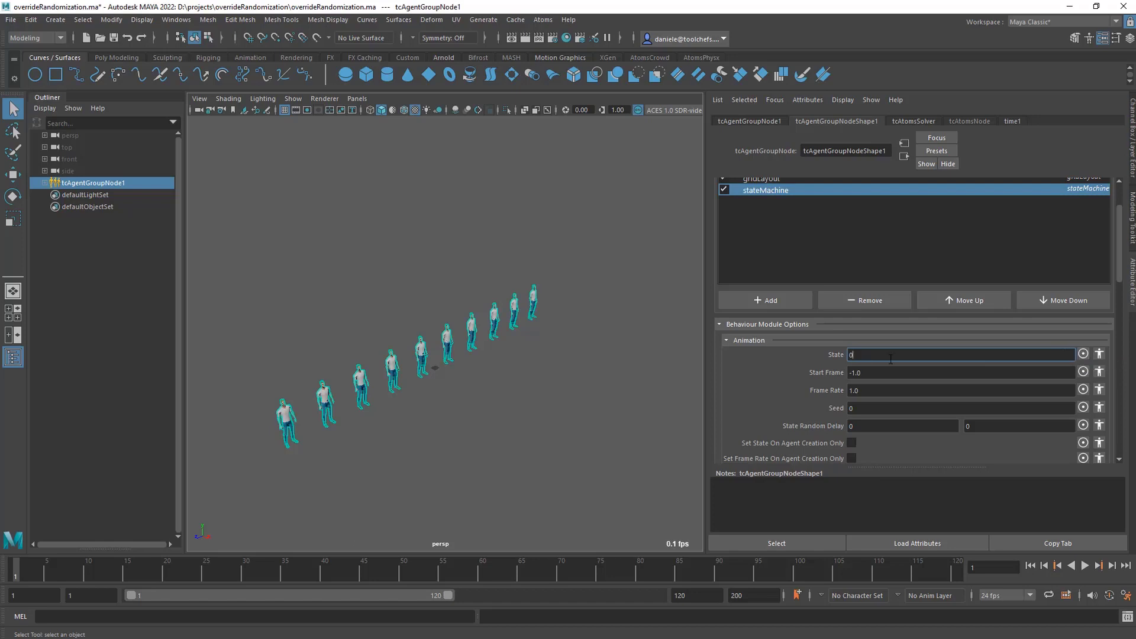
Step: Switch the State attribute to random range input and enable Draw Metadata for the agent group
click(1083, 354)
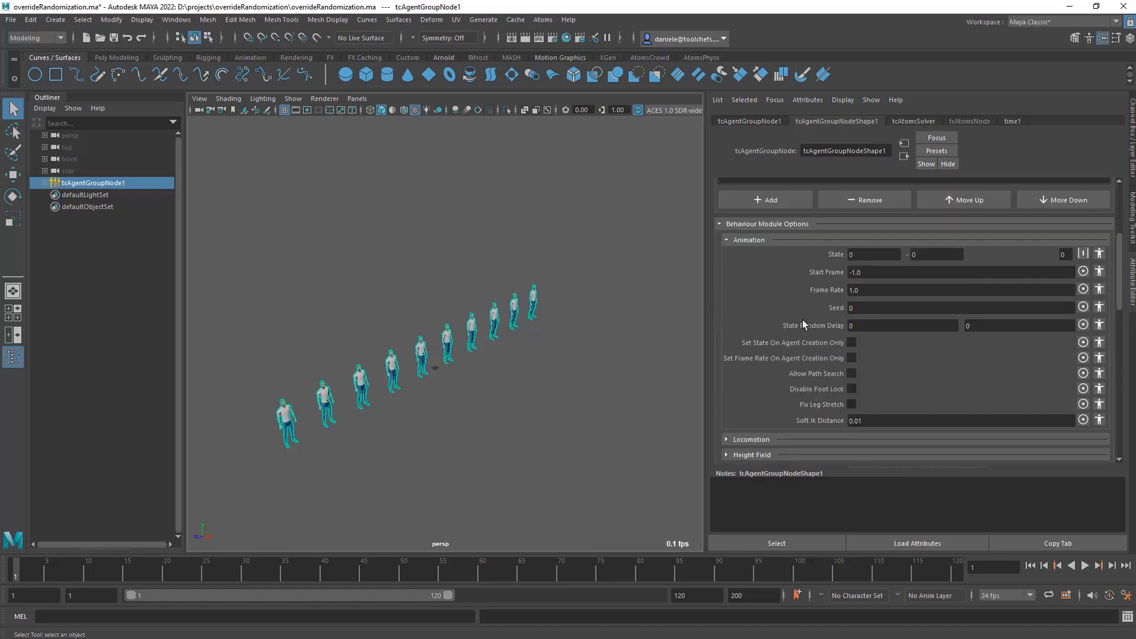
scroll(800, 322, down, 5)
scroll(800, 322, down, 4)
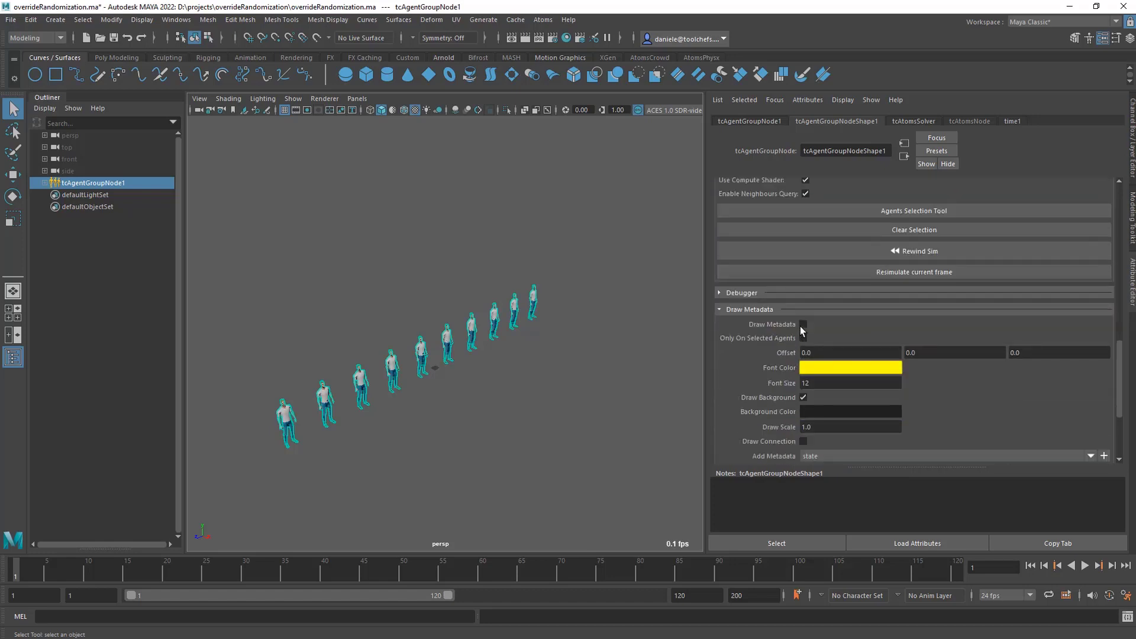
click(803, 325)
Step: Set the upper limit of the State random range to 2
scroll(761, 320, up, 5)
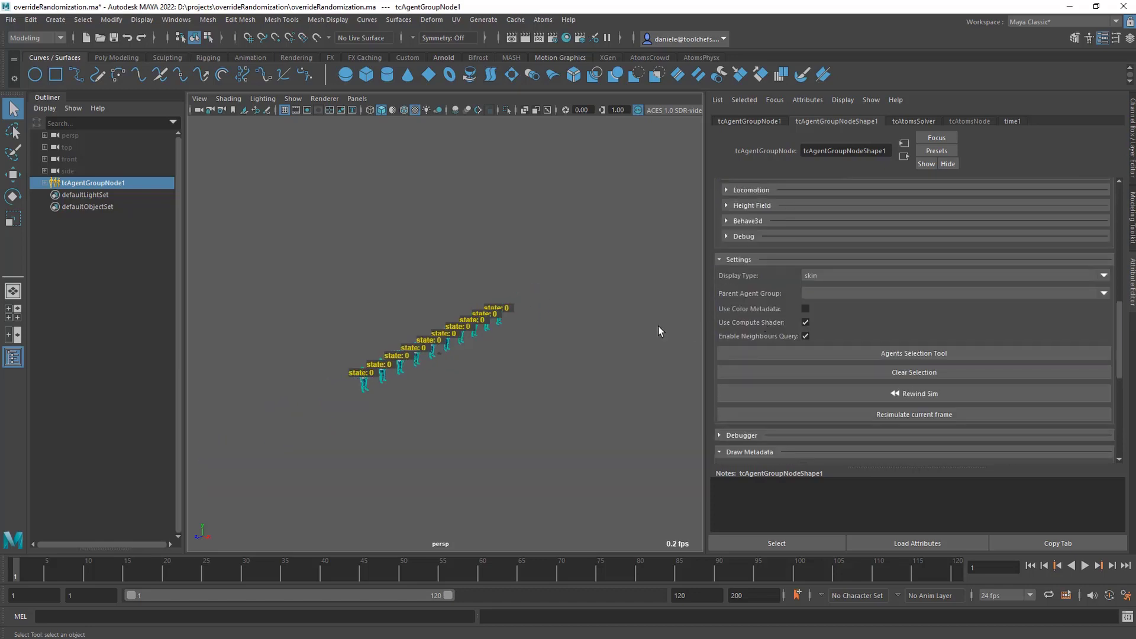
scroll(763, 295, up, 5)
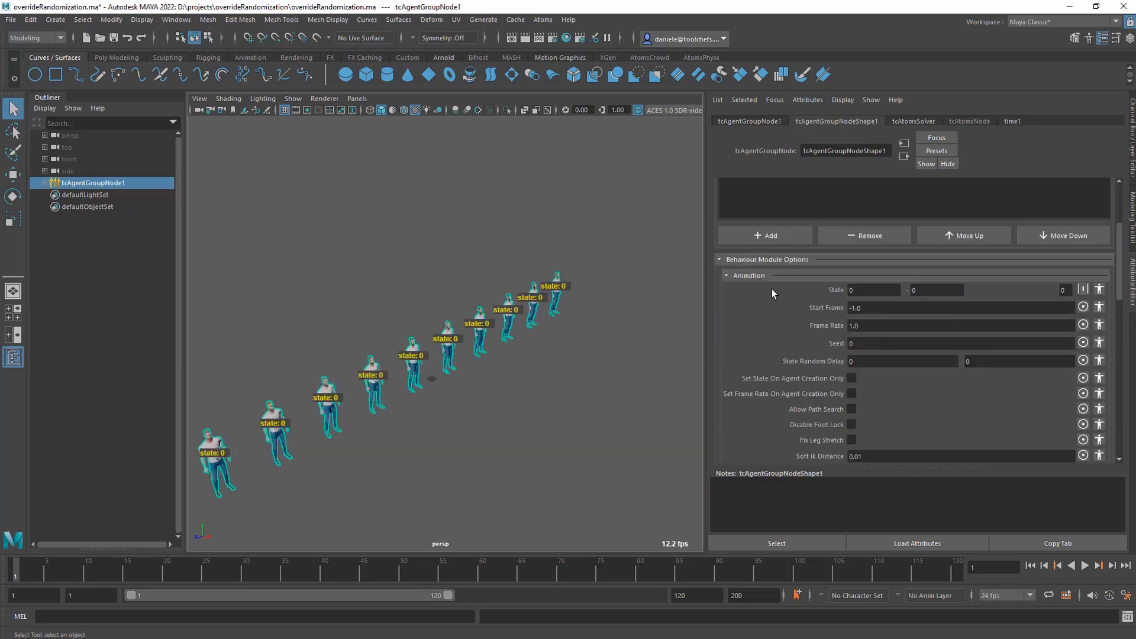
click(937, 290)
text(2)
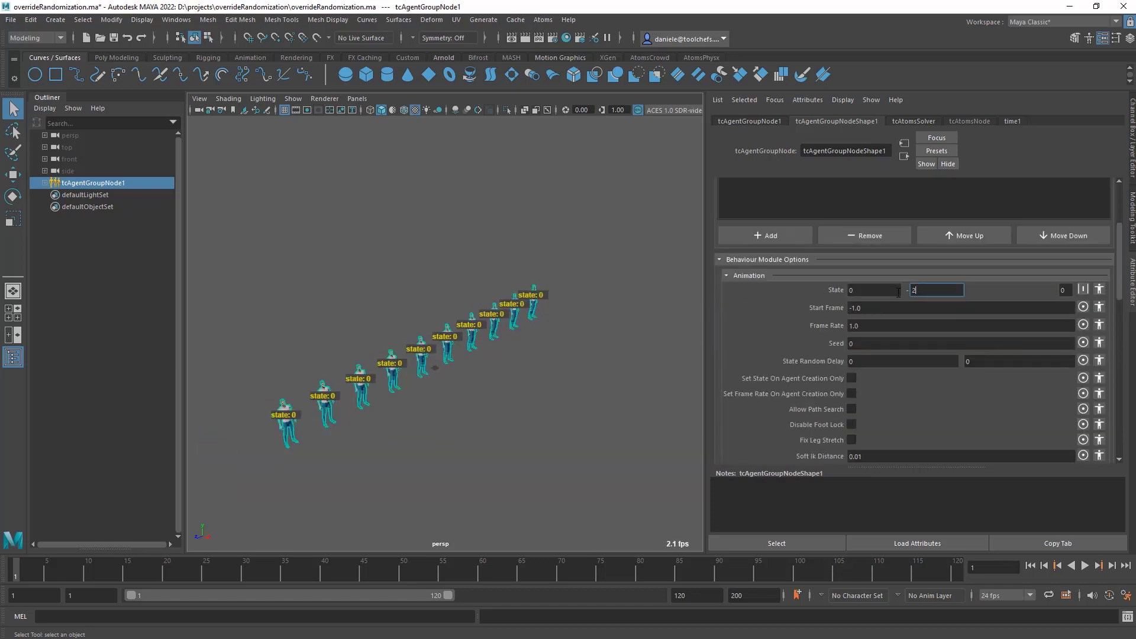
key(Tab)
scroll(403, 394, up, 2)
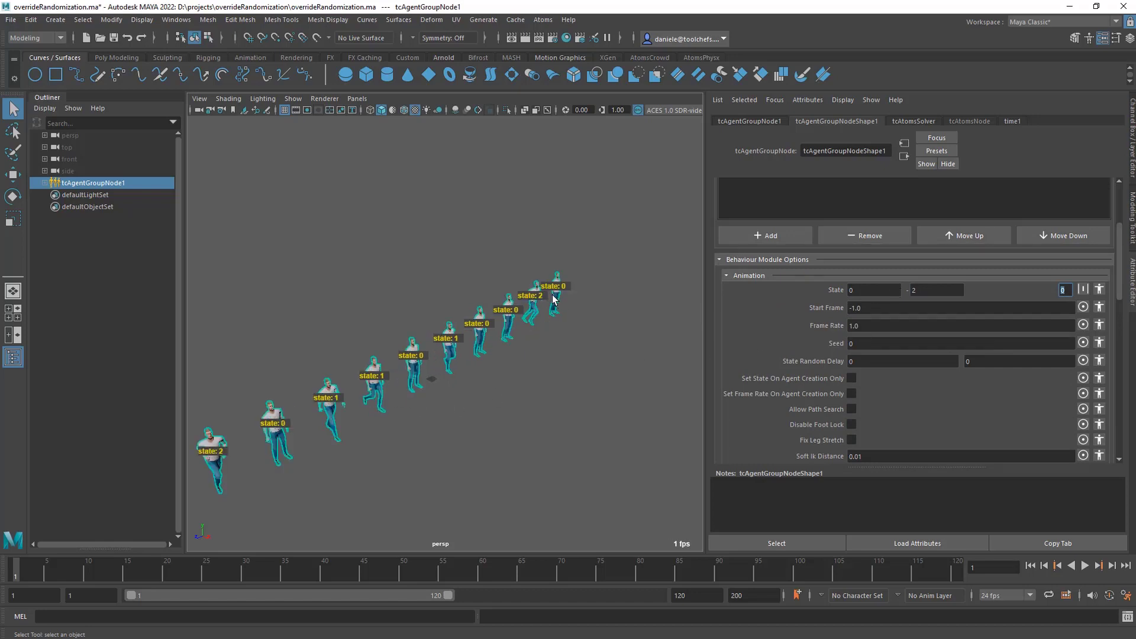
Step: Open the State attribute's agent override editor, switch its value input to Range, and close the editor
scroll(456, 382, down, 2)
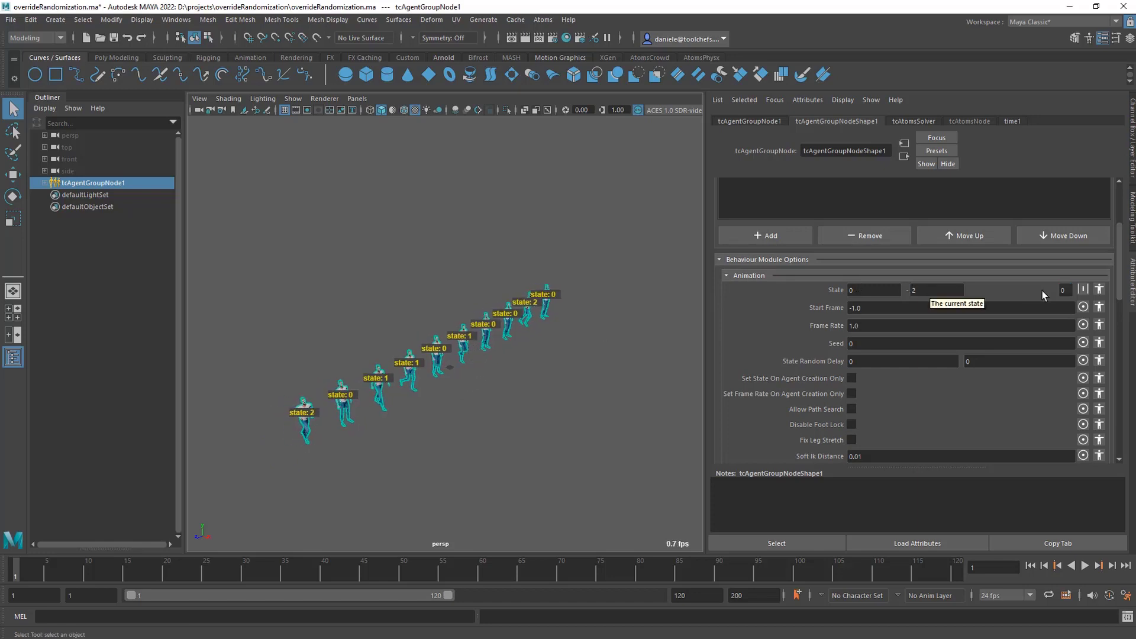
click(1100, 289)
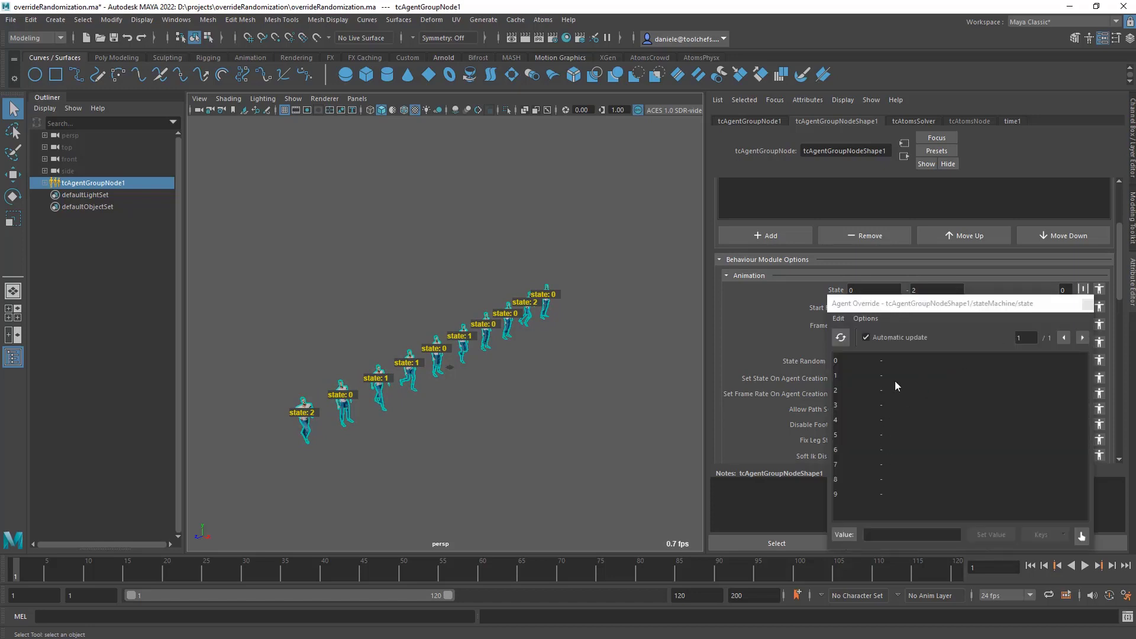
click(845, 535)
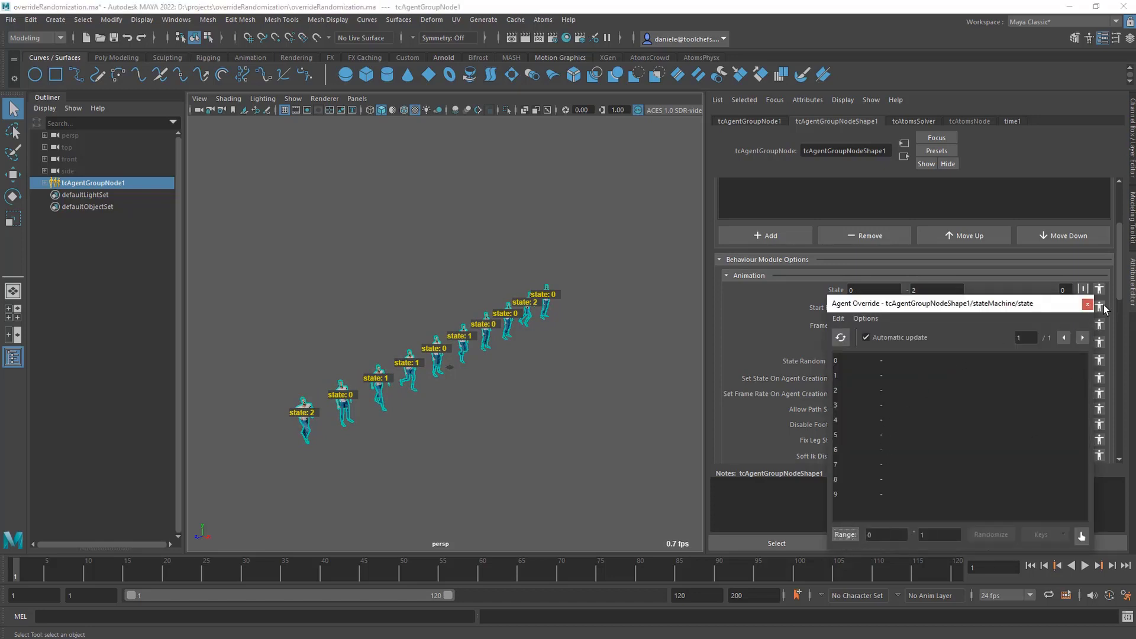
drag(1061, 305, 1044, 338)
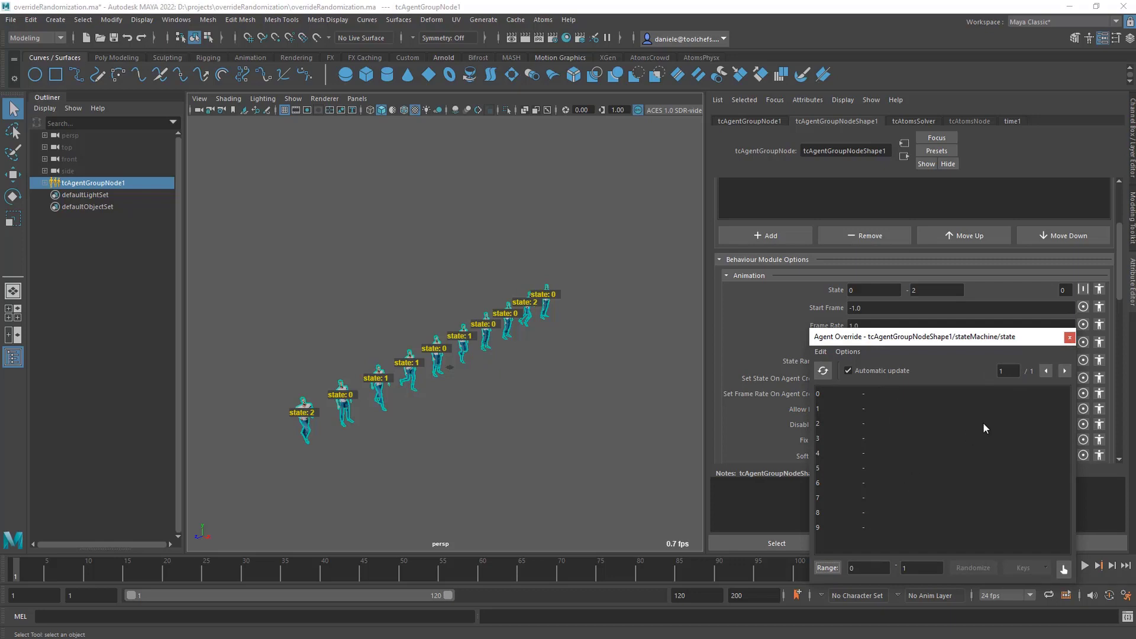
click(1068, 338)
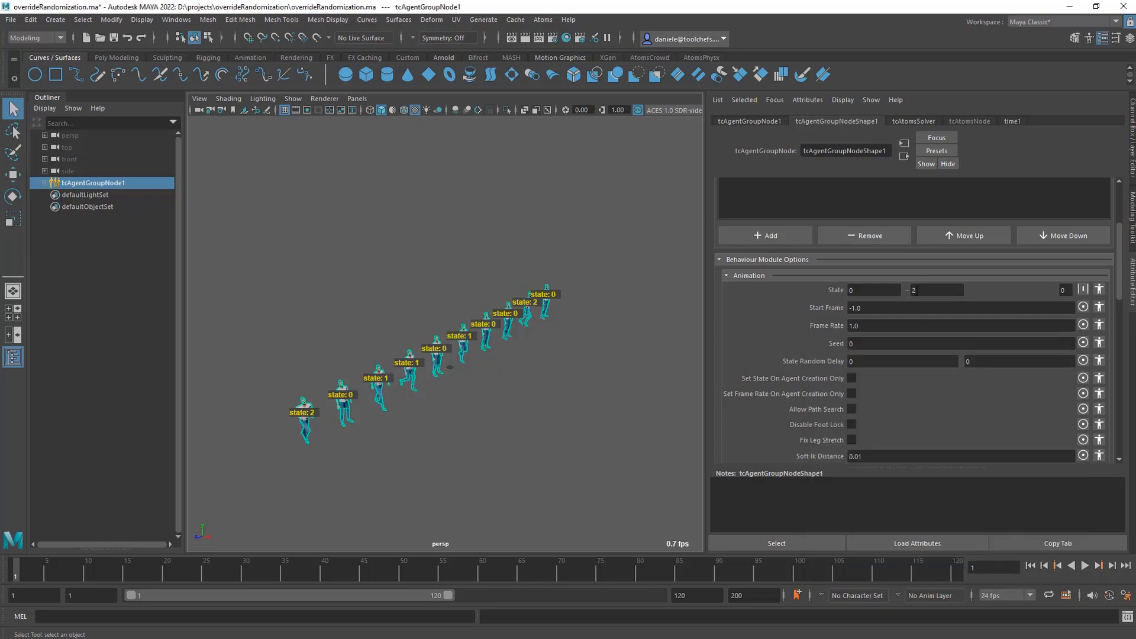
Step: Try the values 1 and 2 as the random seed of the State range
click(1064, 291)
text(1)
double_click(1064, 290)
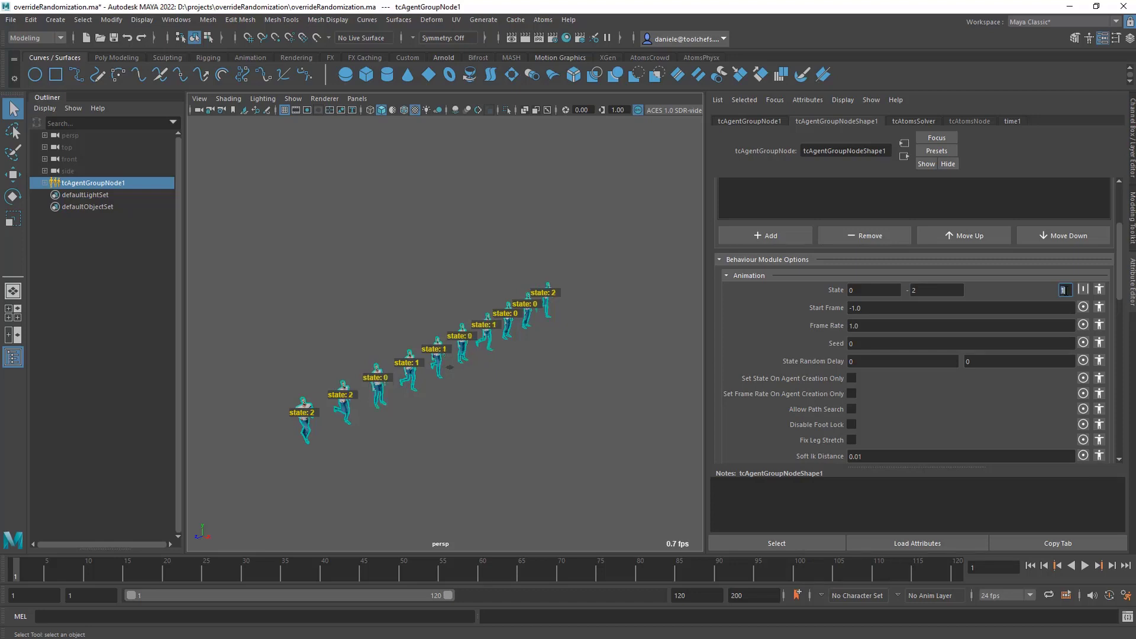
text(2)
key(Return)
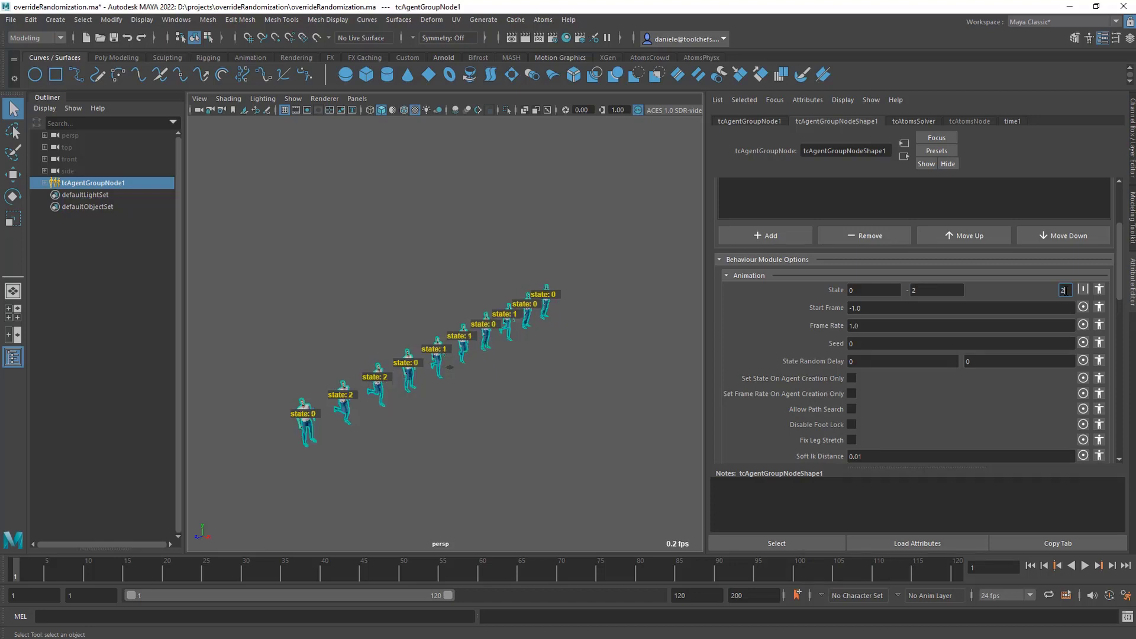
Step: Switch the State attribute from random range to random list input and expand its value list
click(1082, 289)
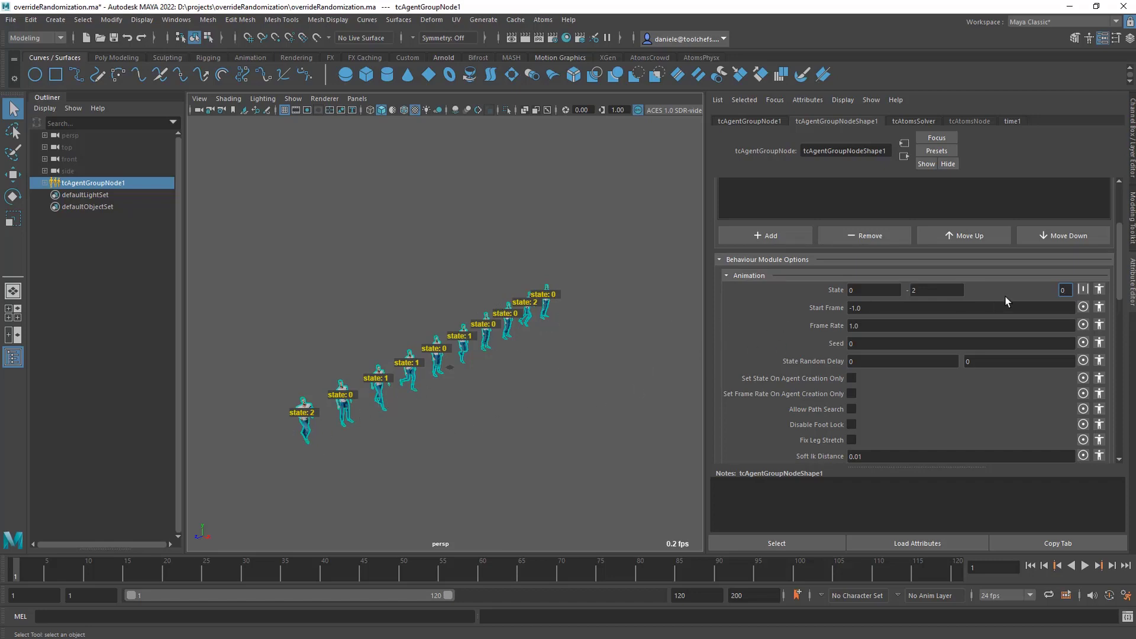
click(1082, 290)
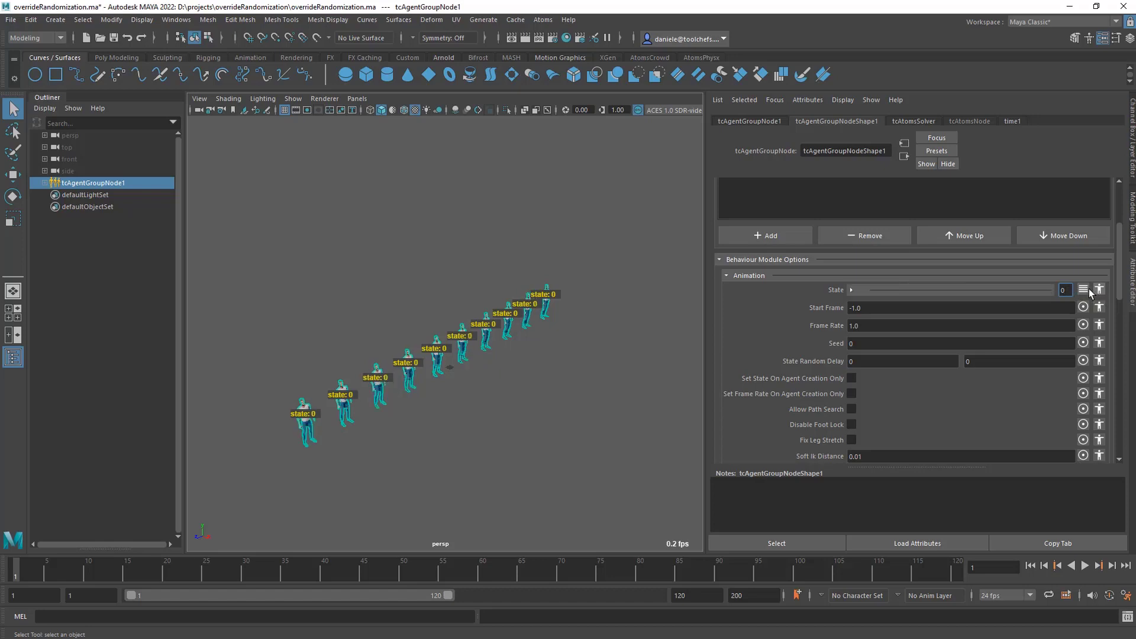
click(853, 289)
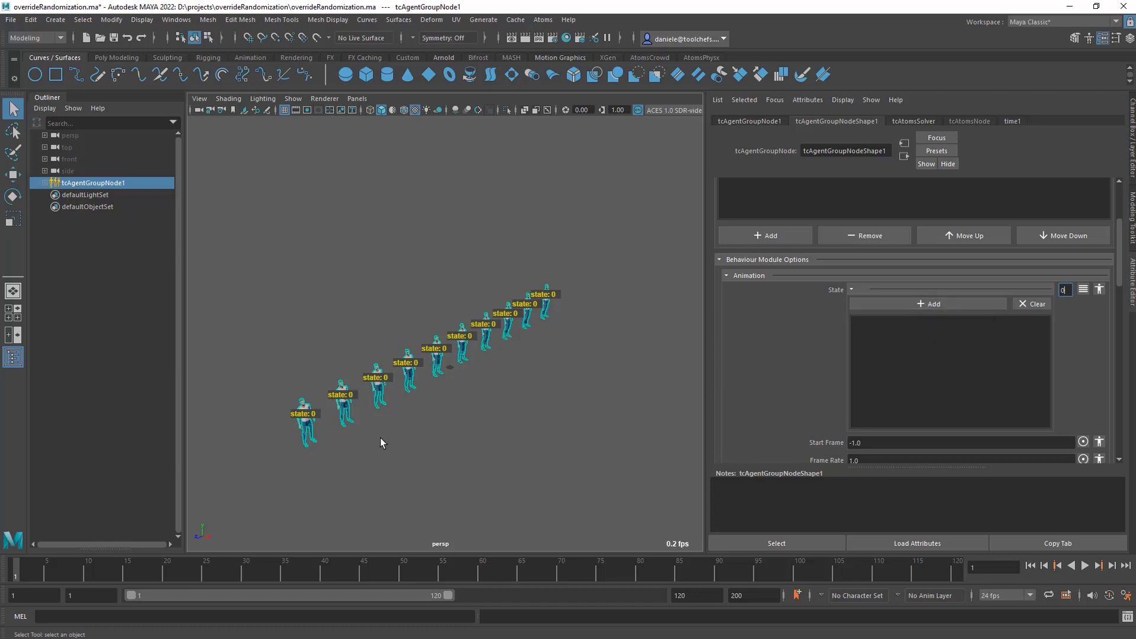
click(1084, 289)
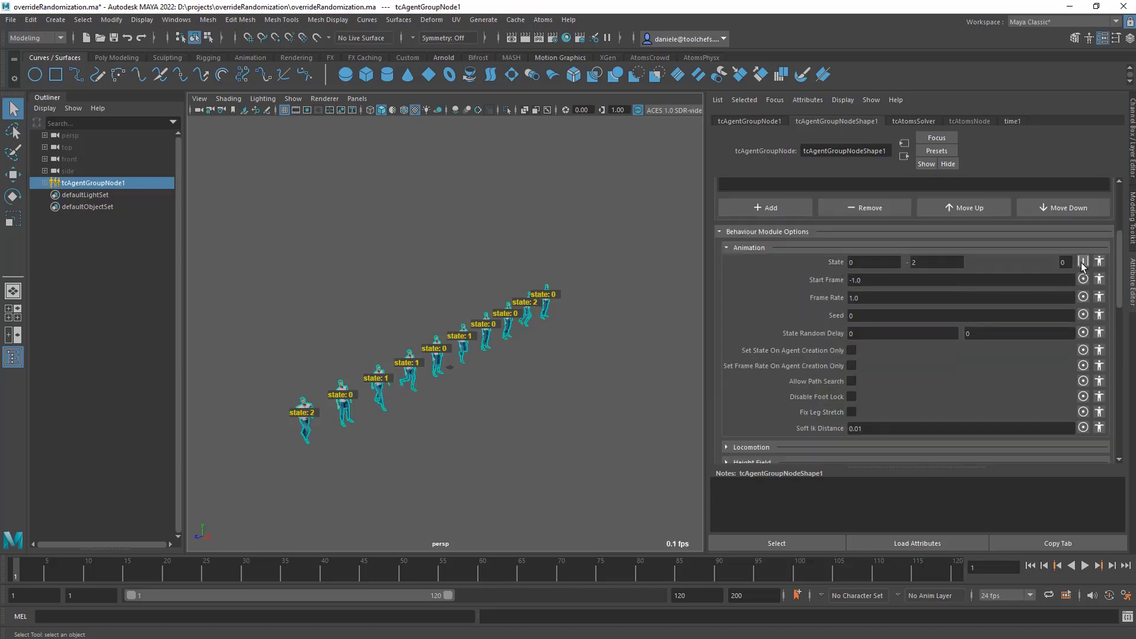
click(1083, 261)
Step: Add three entries to the State random list with the values 0, 1 and 3
click(906, 279)
click(905, 279)
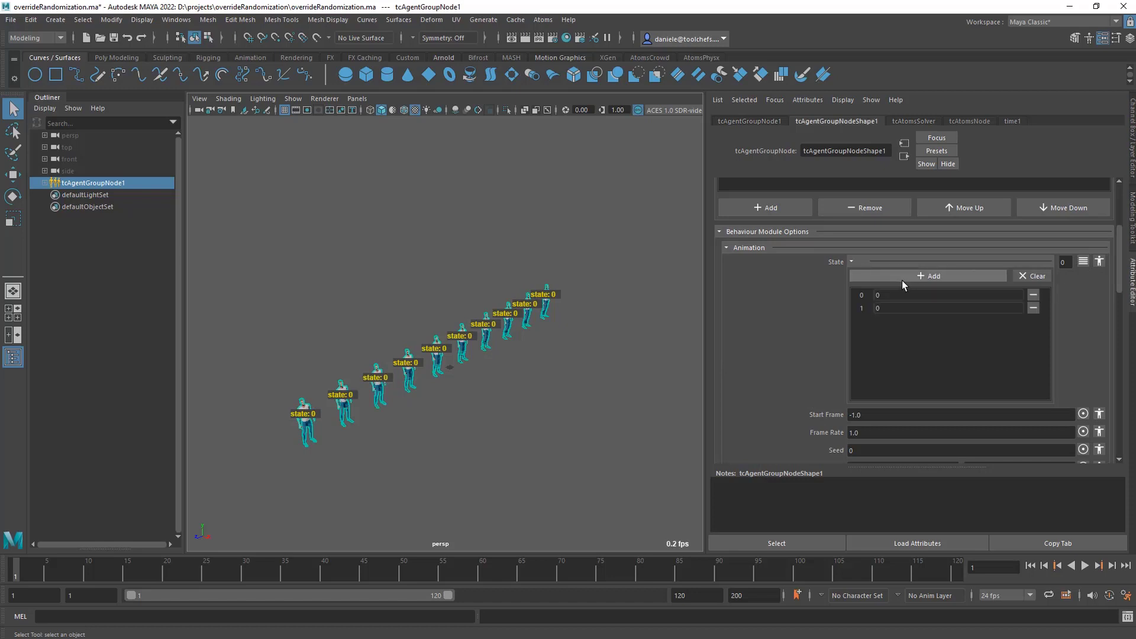
click(902, 280)
double_click(897, 307)
text(1)
key(Tab)
text(3)
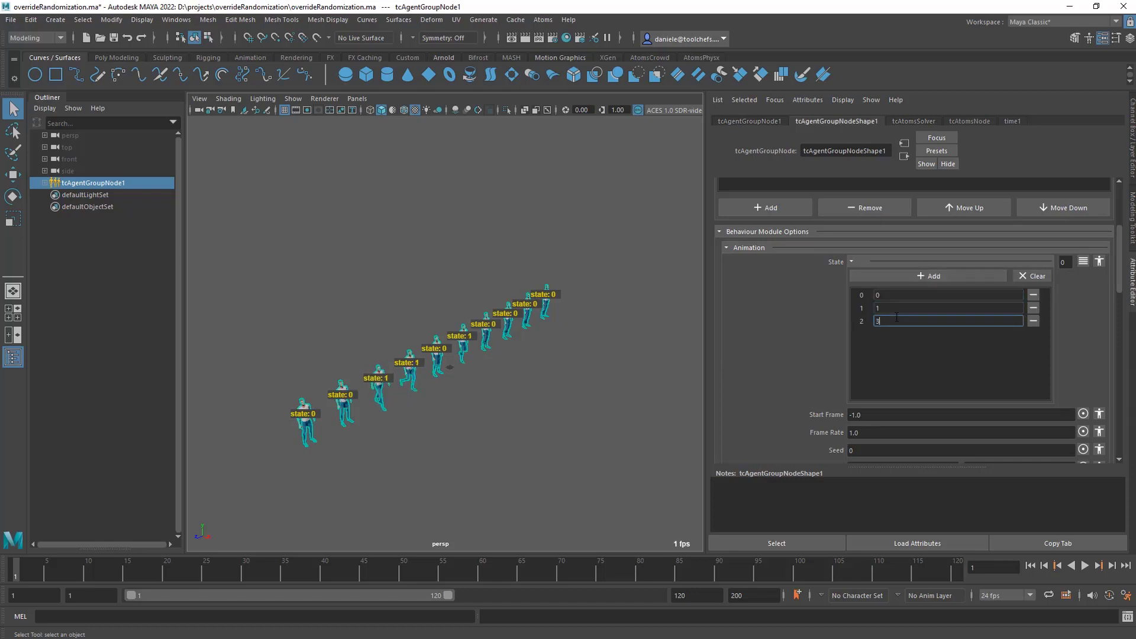
key(Tab)
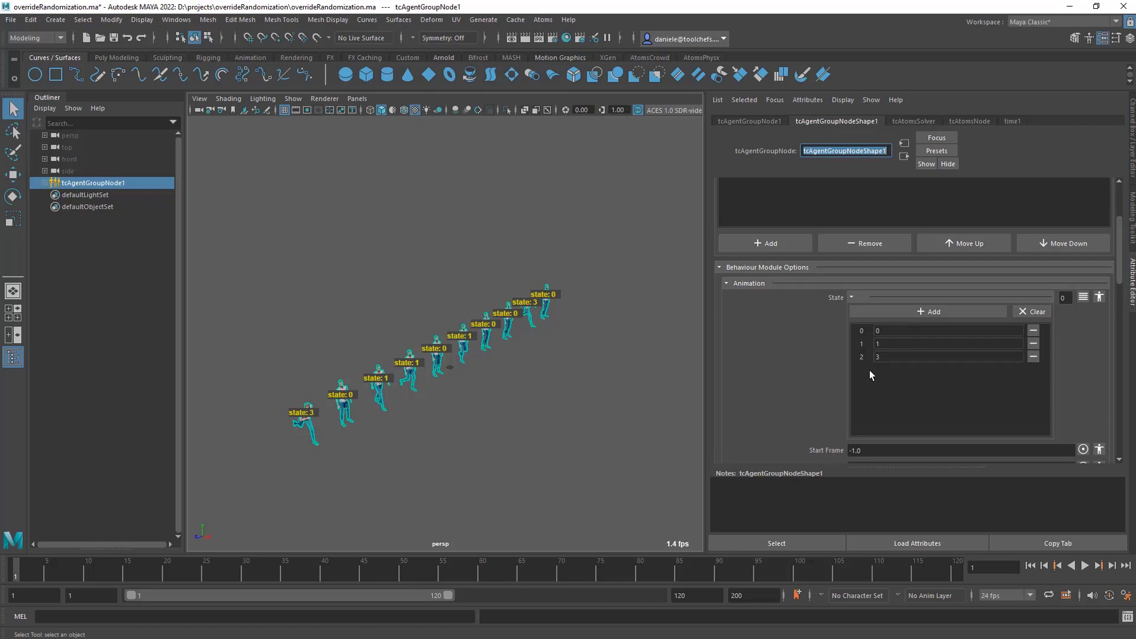
Step: Set the third Size value of the gridLayout module to 20
scroll(787, 355, up, 5)
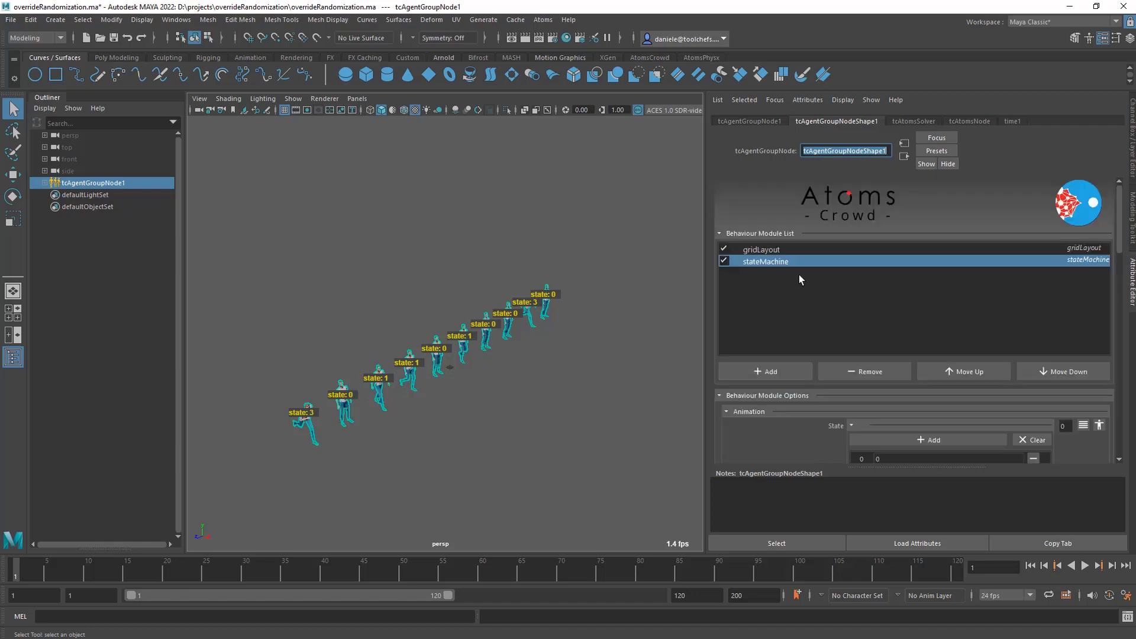
click(791, 251)
scroll(791, 253, down, 5)
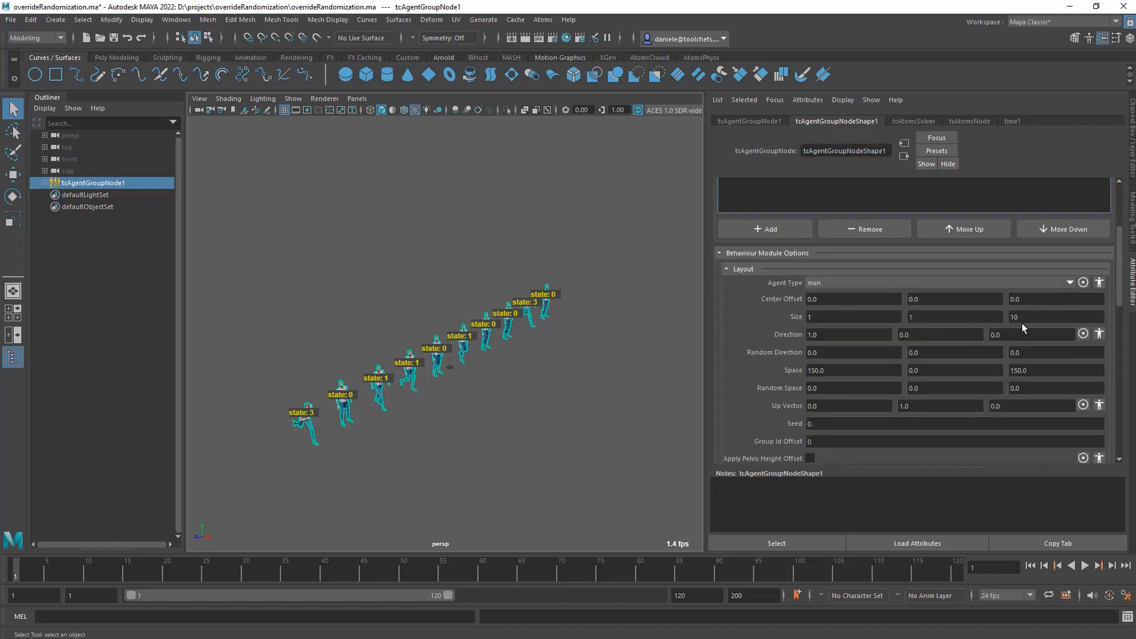
click(1025, 317)
key(BackSpace)
key(BackSpace)
text(20)
key(Return)
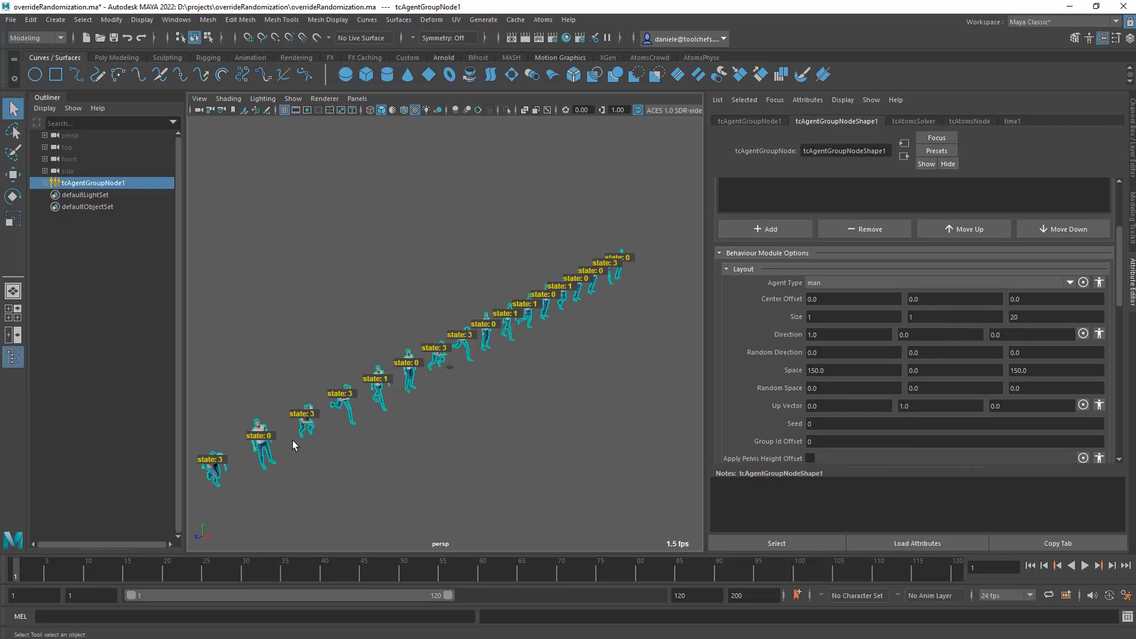
Step: Bring the whole row of agents into view and display the stateMachine module's State value list
alt+middle_drag(292, 440, 341, 413)
scroll(474, 357, down, 2)
alt+middle_drag(467, 357, 491, 339)
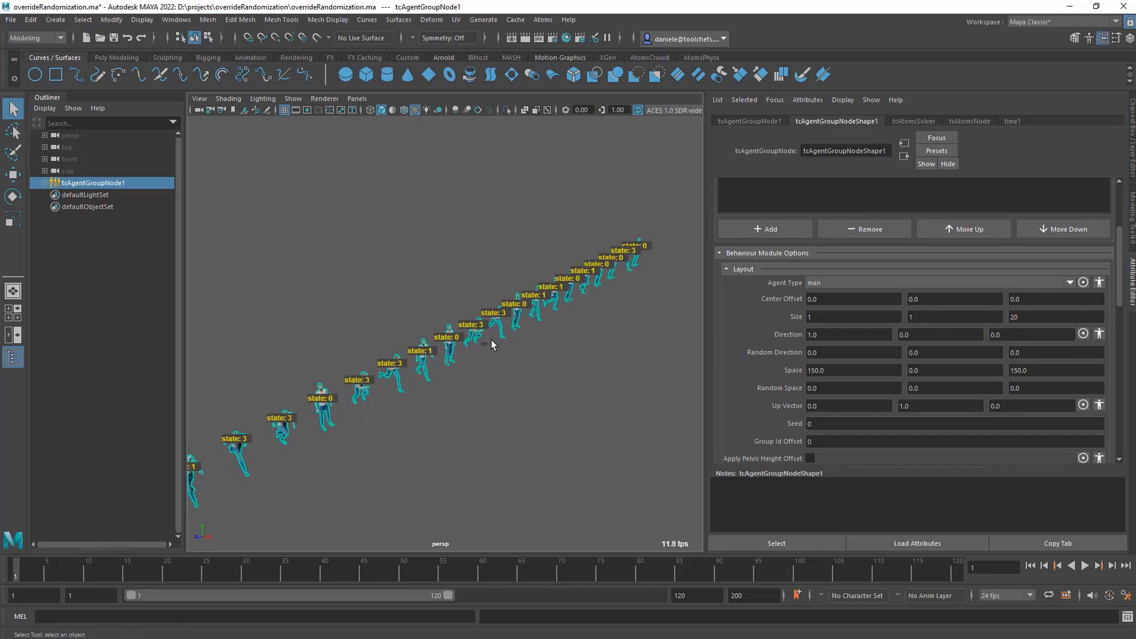
scroll(492, 339, down, 3)
scroll(793, 295, up, 3)
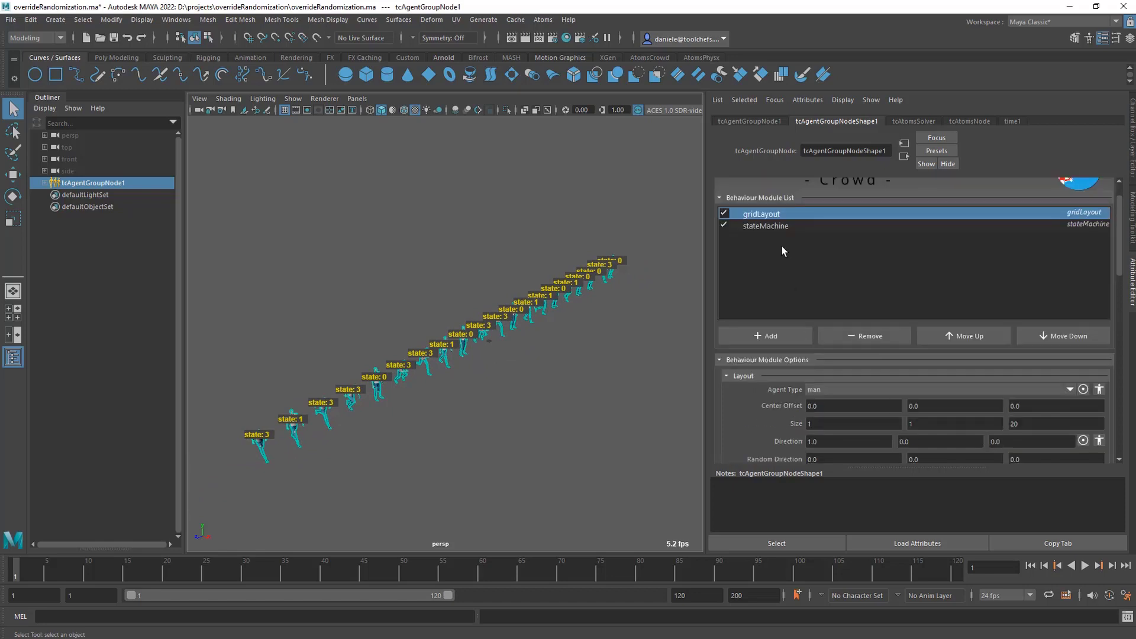
click(766, 225)
scroll(783, 312, down, 2)
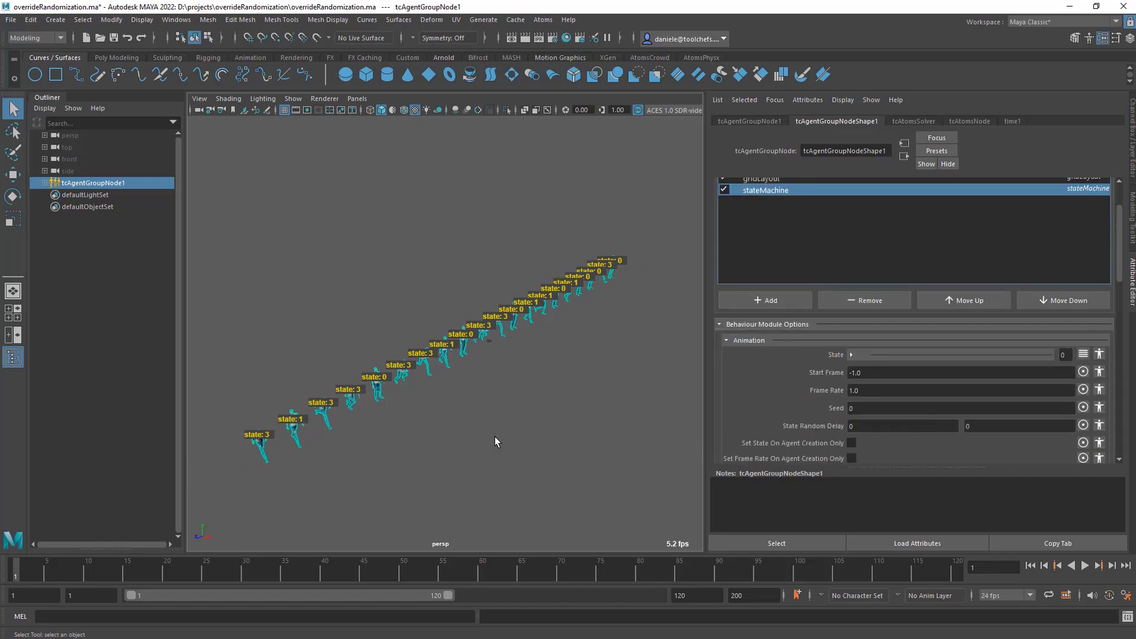
click(913, 357)
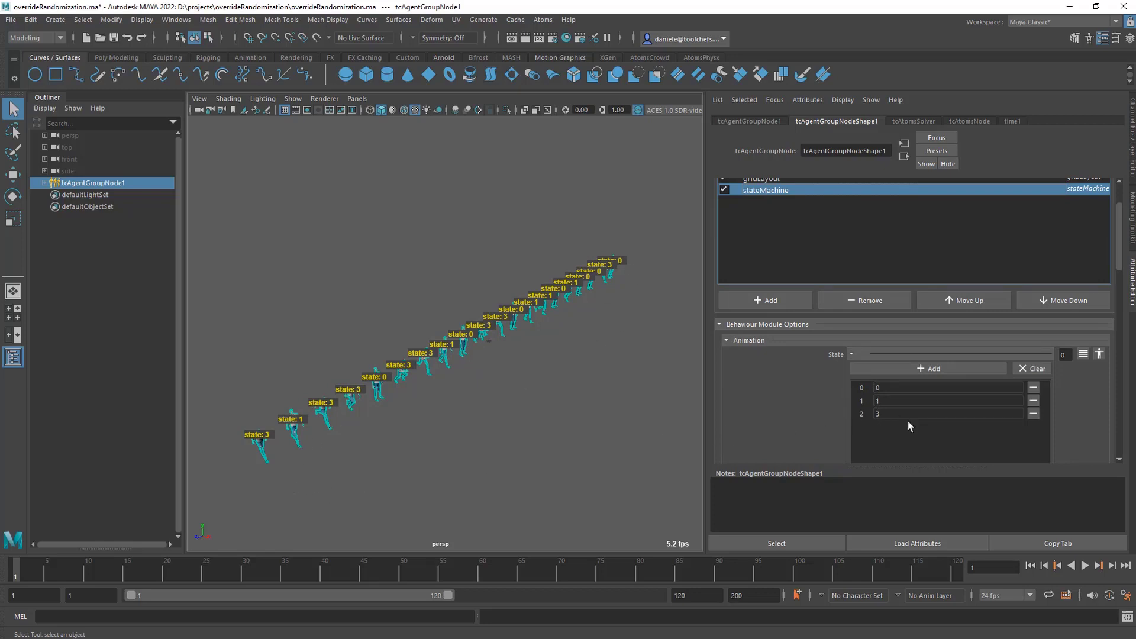
Step: Override the State of agents 0 to 2 with the value 1 and close the override editor
click(1088, 356)
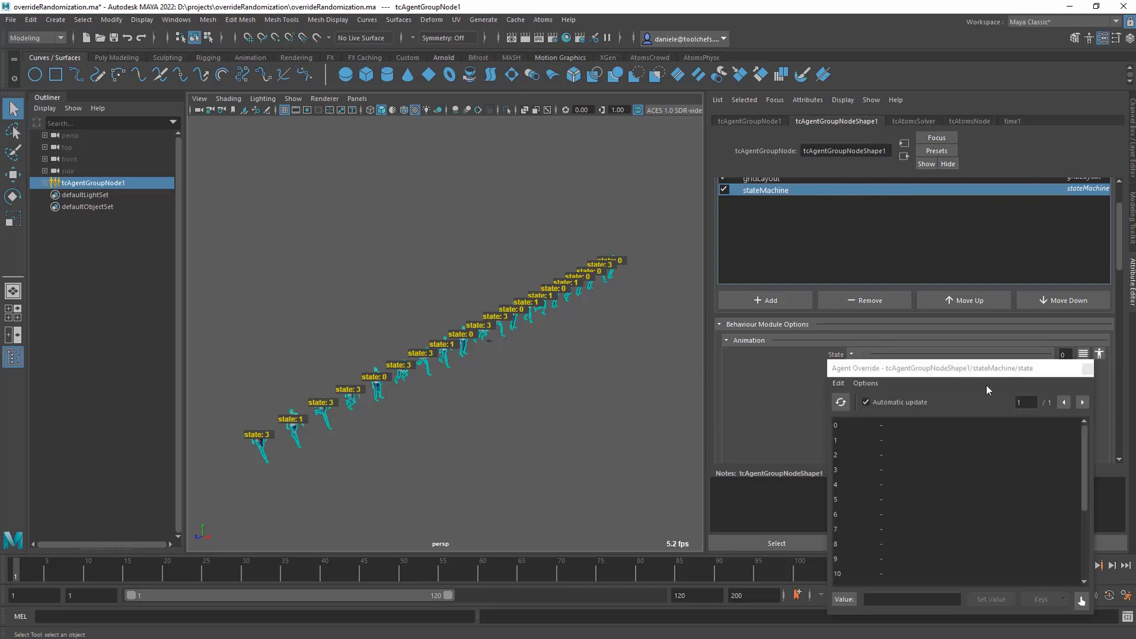
alt+drag(574, 357, 545, 361)
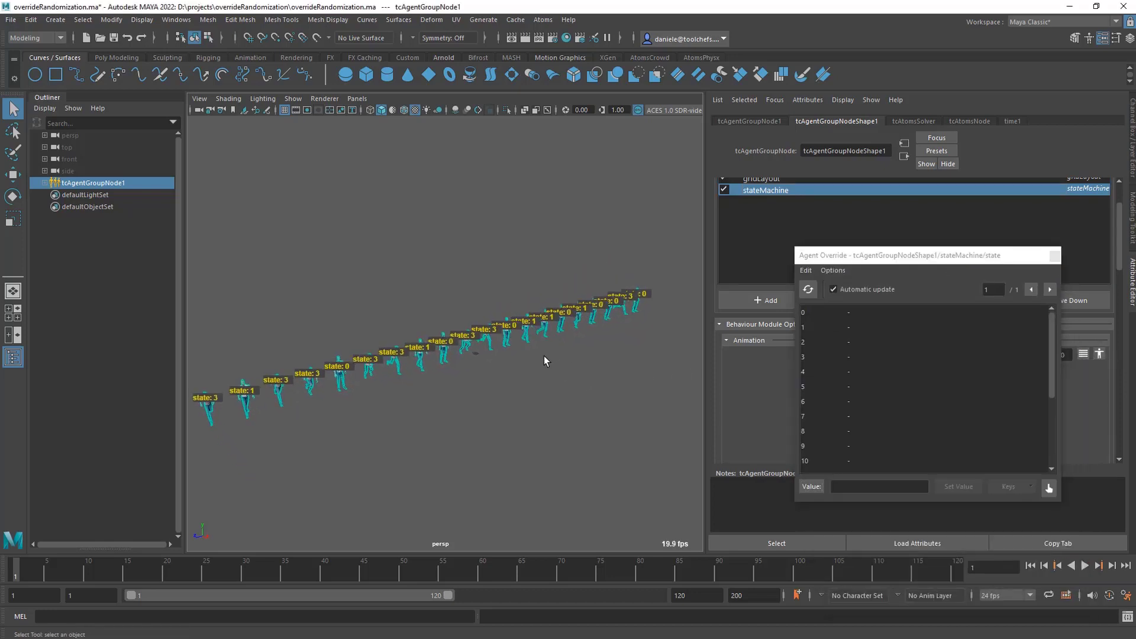
drag(854, 314, 855, 340)
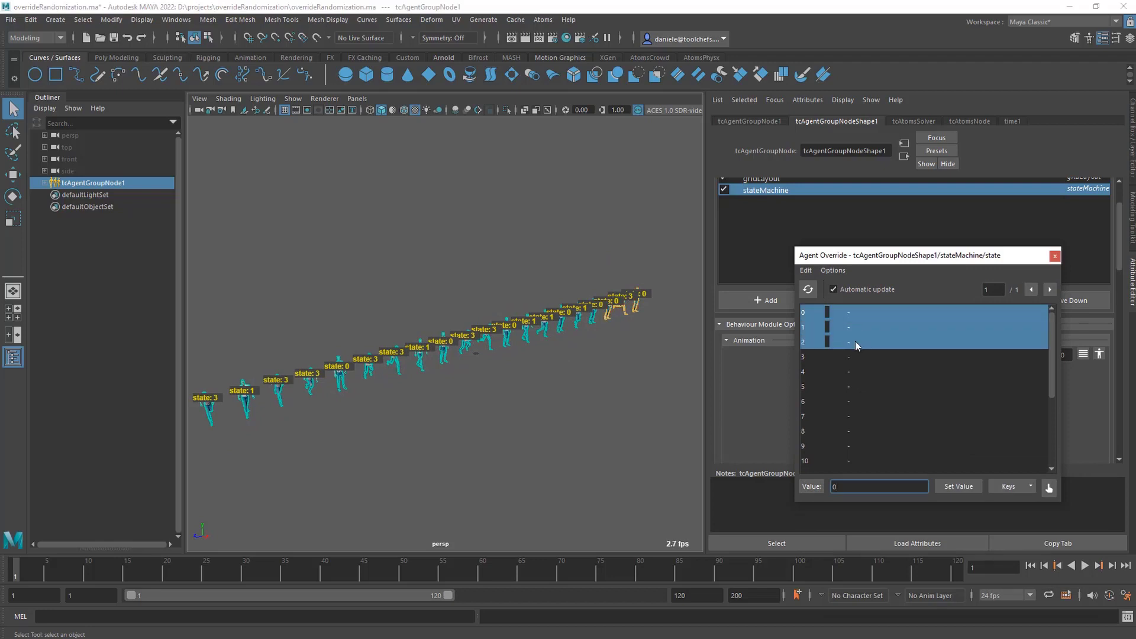
double_click(850, 484)
click(958, 485)
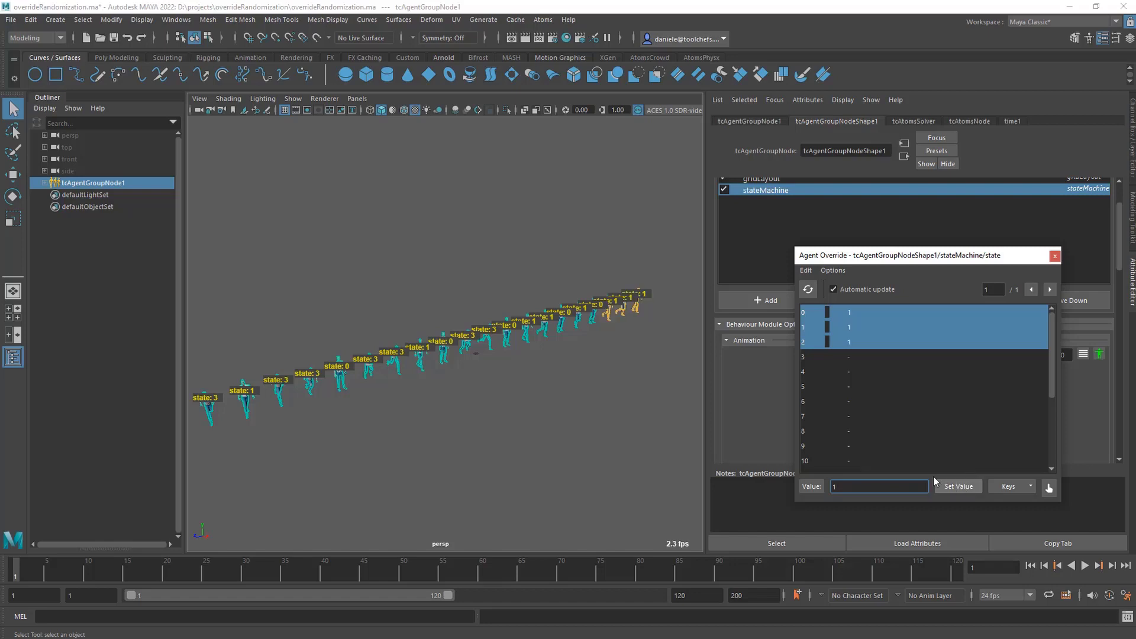
click(1055, 258)
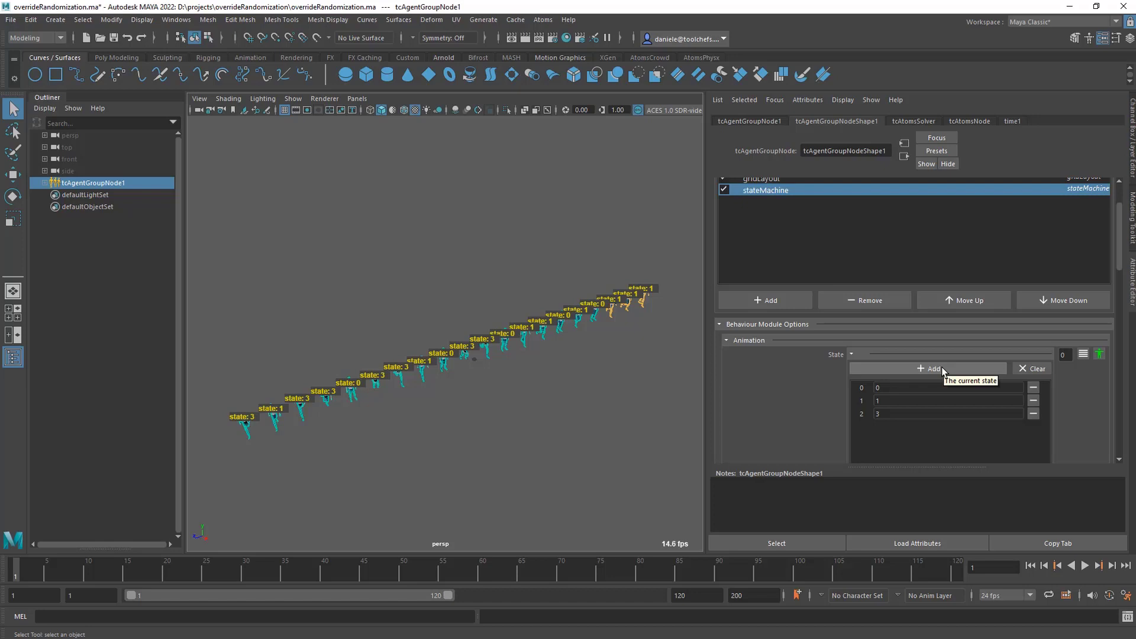
Step: Cycle the State attribute through single value and random range input, and return it to random list input
click(1084, 355)
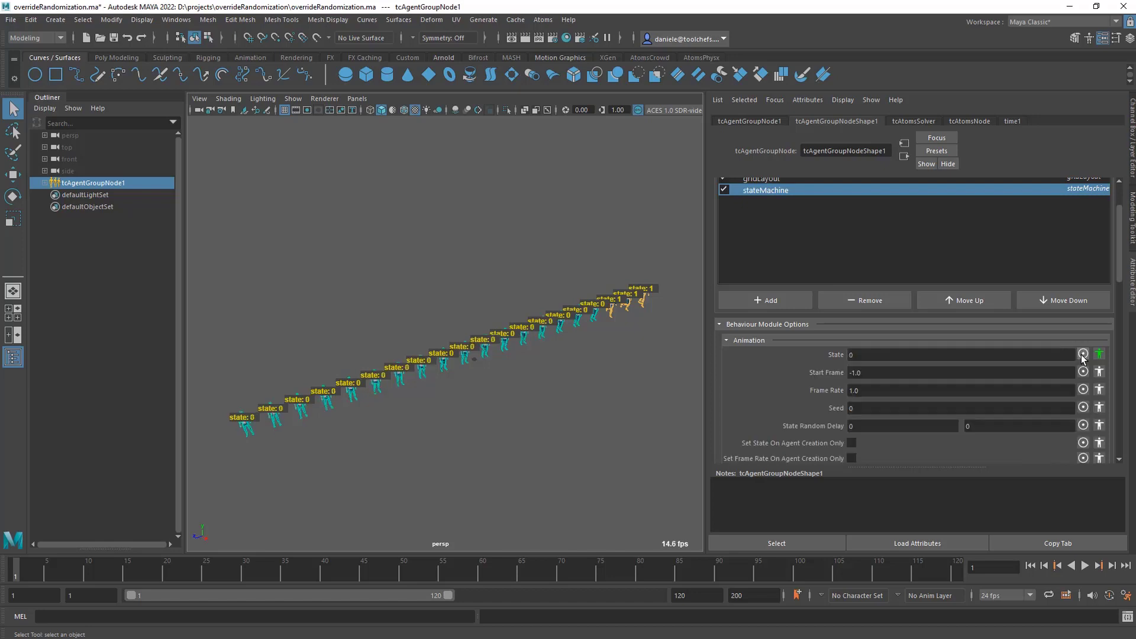
click(1084, 355)
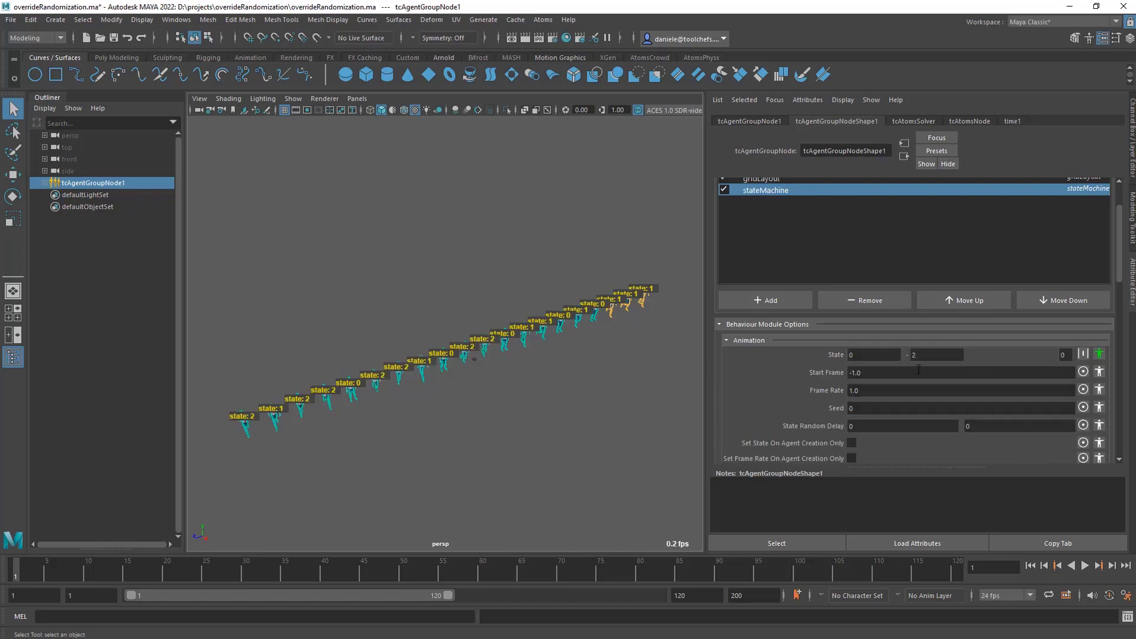
click(1085, 355)
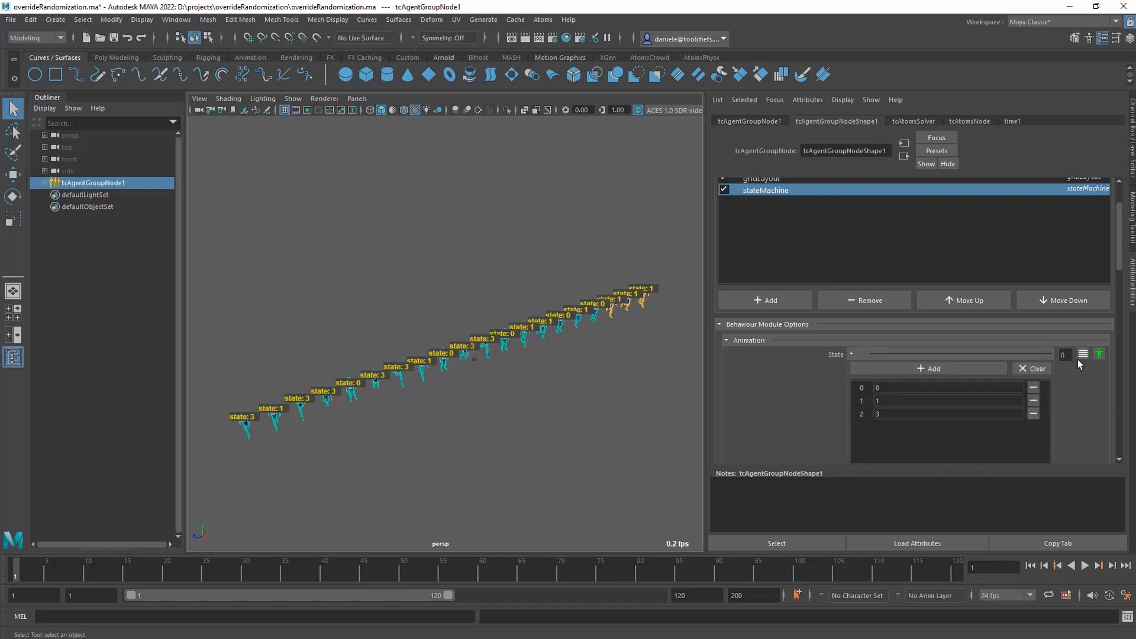